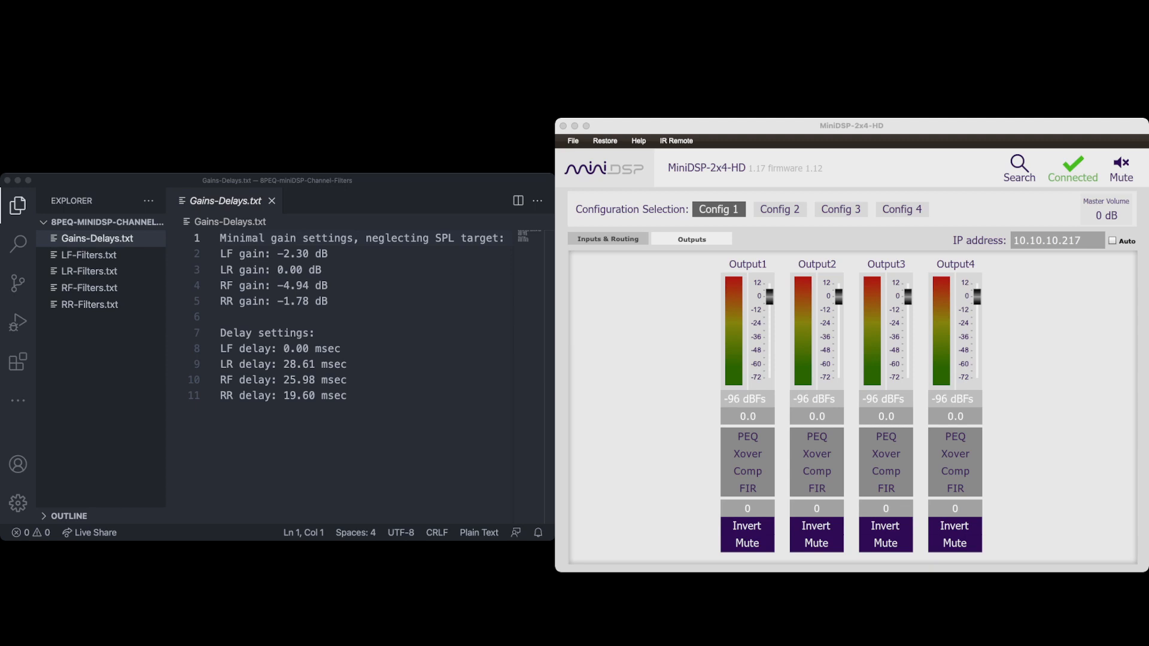
# Inspect the input parametric EQ, output crossover and output parametric EQ windows without changing anything.
pyautogui.click(607, 238)
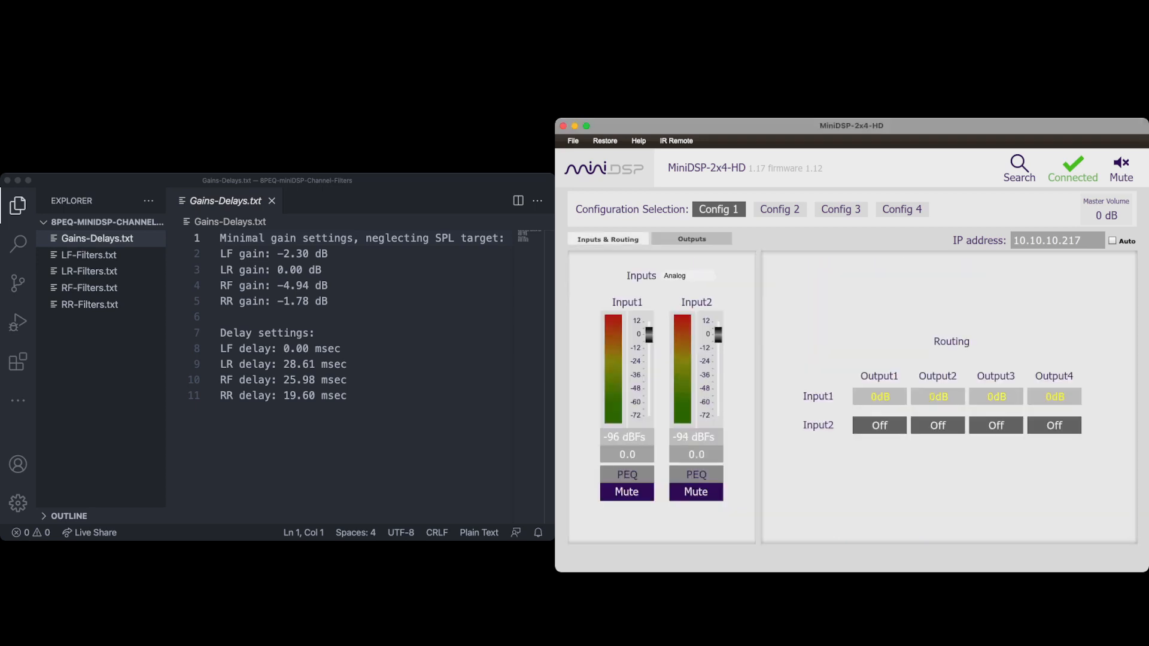
pyautogui.click(627, 475)
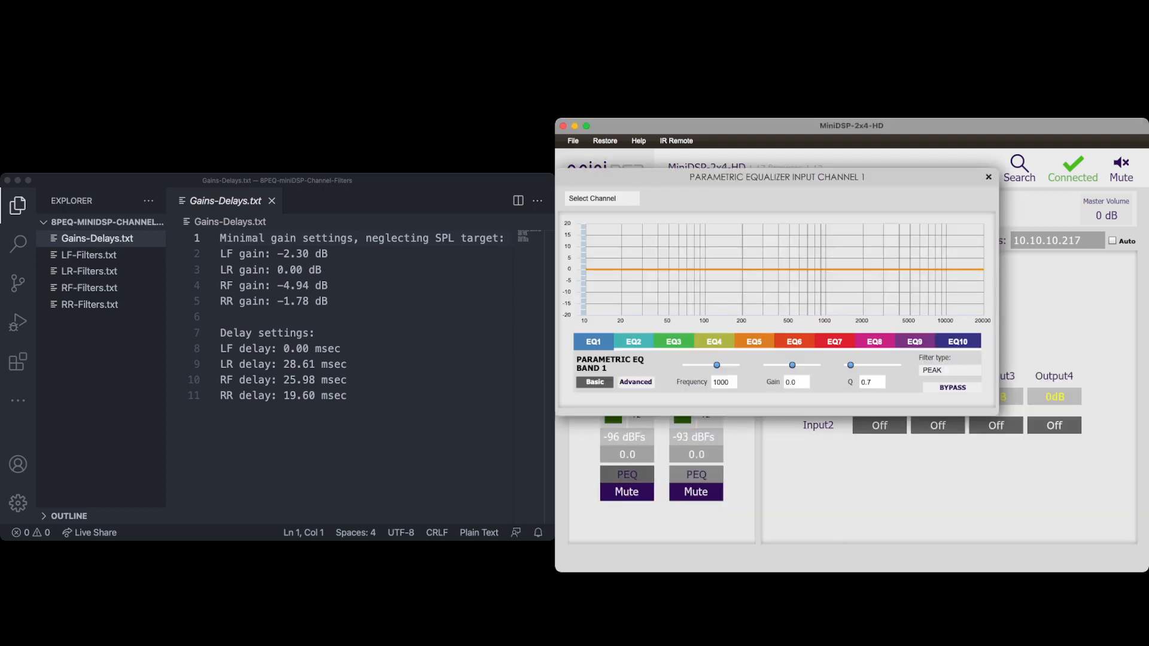
pyautogui.click(989, 177)
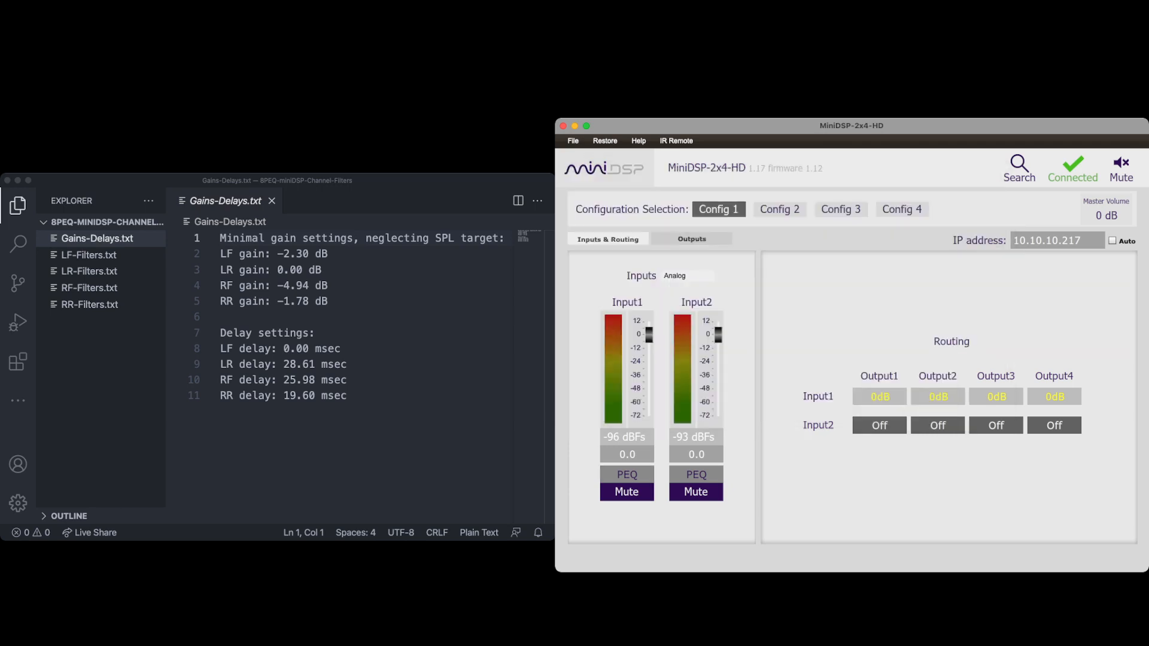
pyautogui.click(691, 239)
pyautogui.click(748, 454)
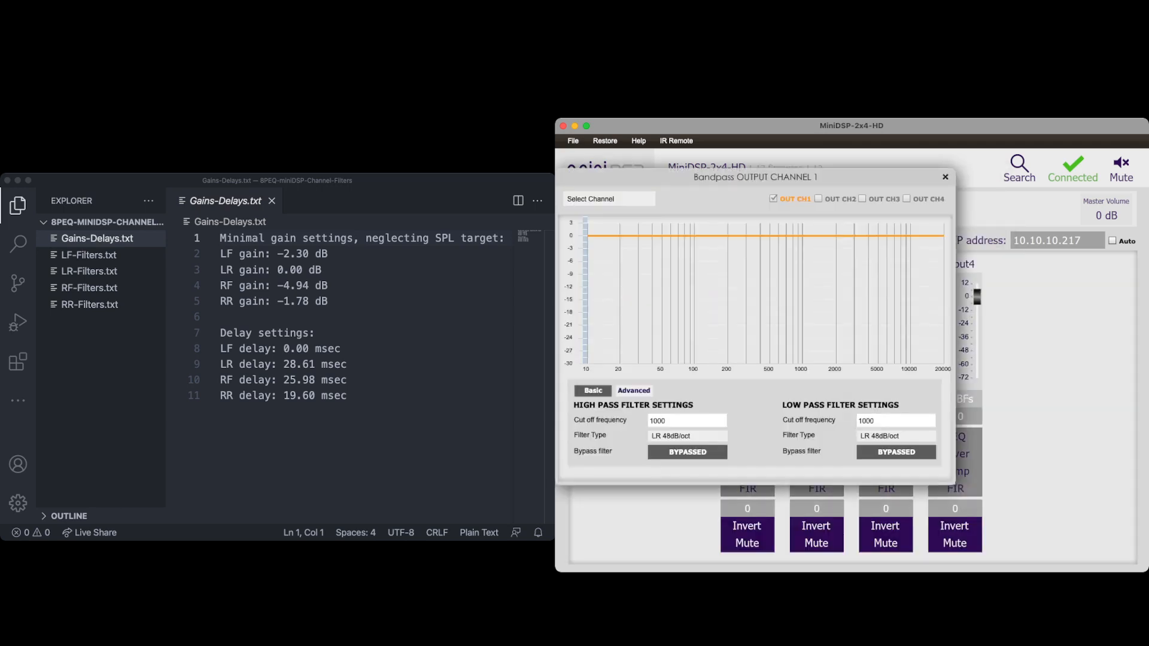
pyautogui.click(945, 177)
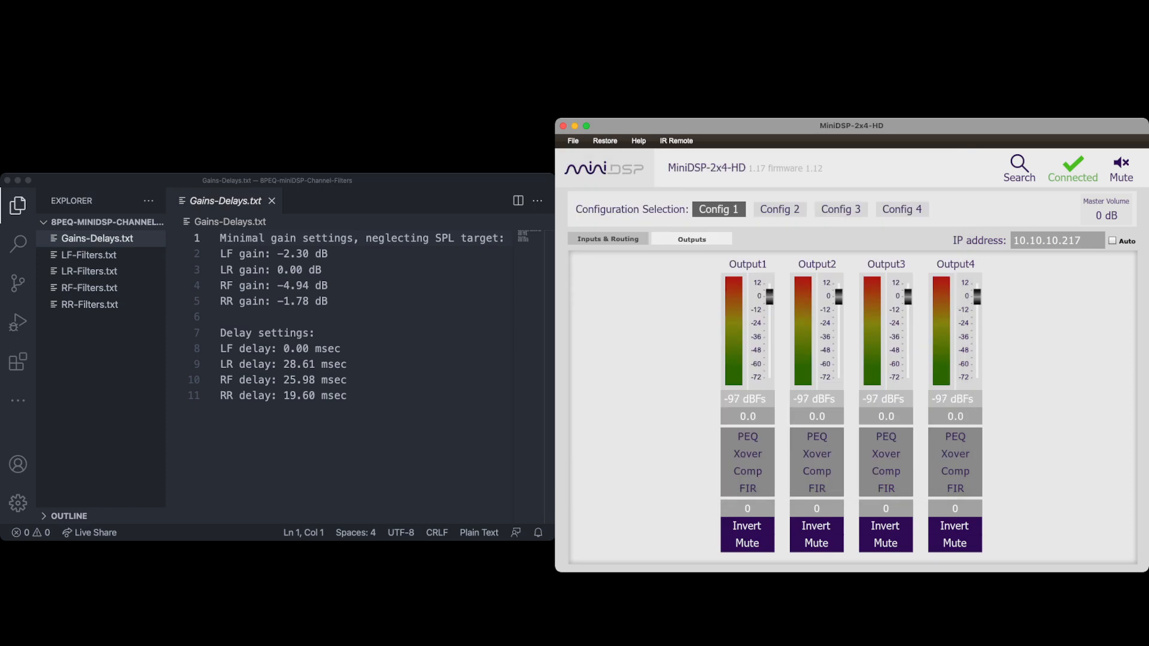
pyautogui.click(747, 437)
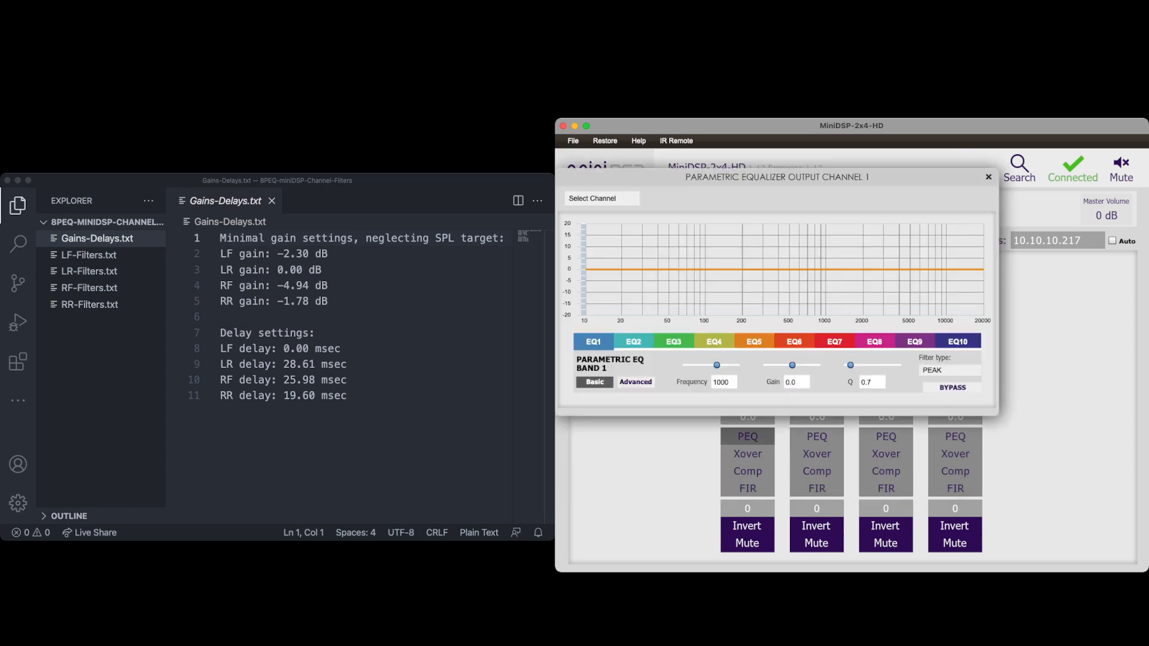
pyautogui.click(988, 177)
# Rename the first input as SDP-55.
pyautogui.click(608, 239)
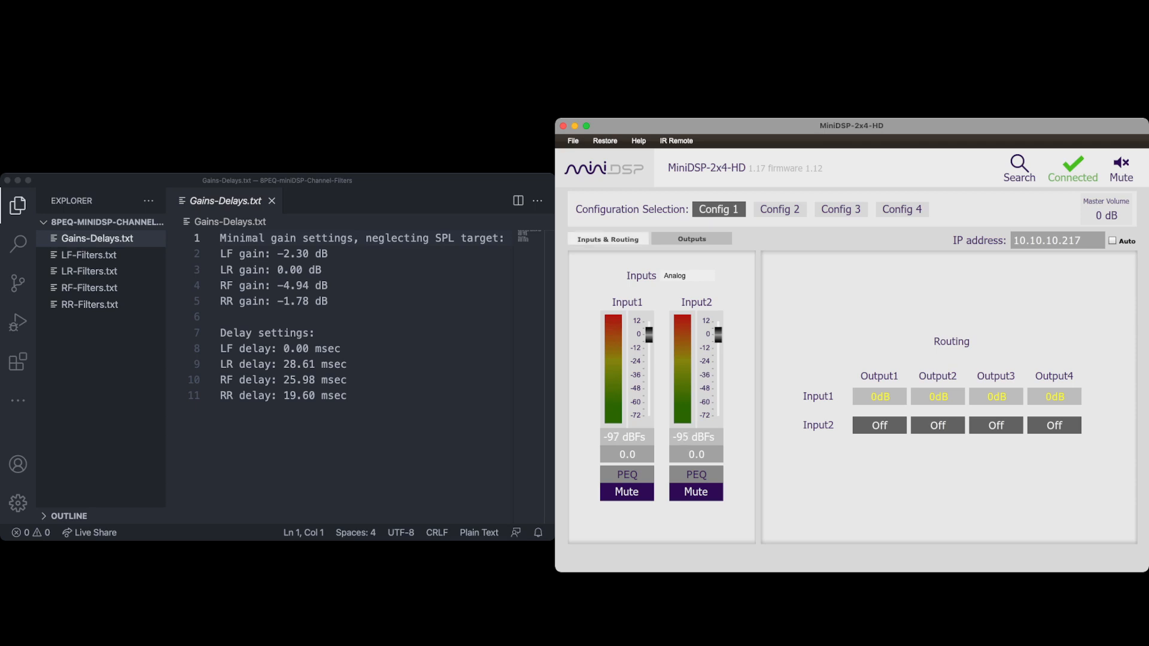
pyautogui.doubleClick(626, 302)
pyautogui.write('SDP-55')
pyautogui.press('Return')
# Rename the four outputs as LF, RF, LR and RR.
pyautogui.click(692, 238)
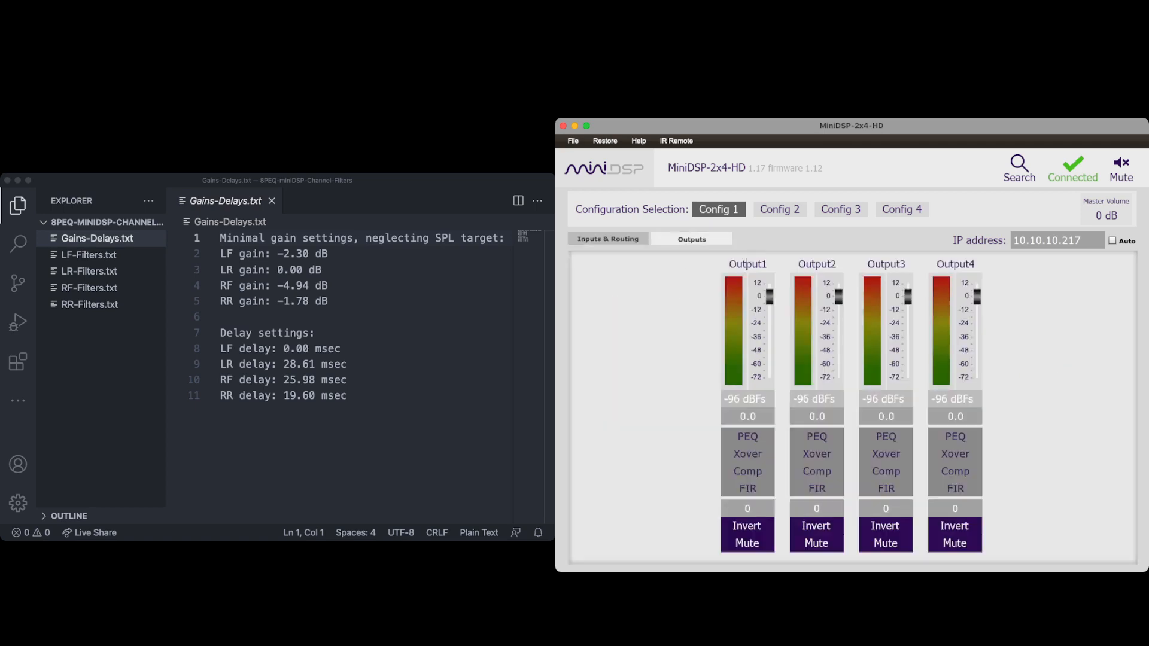
pyautogui.doubleClick(746, 264)
pyautogui.write('LF')
pyautogui.press('Tab')
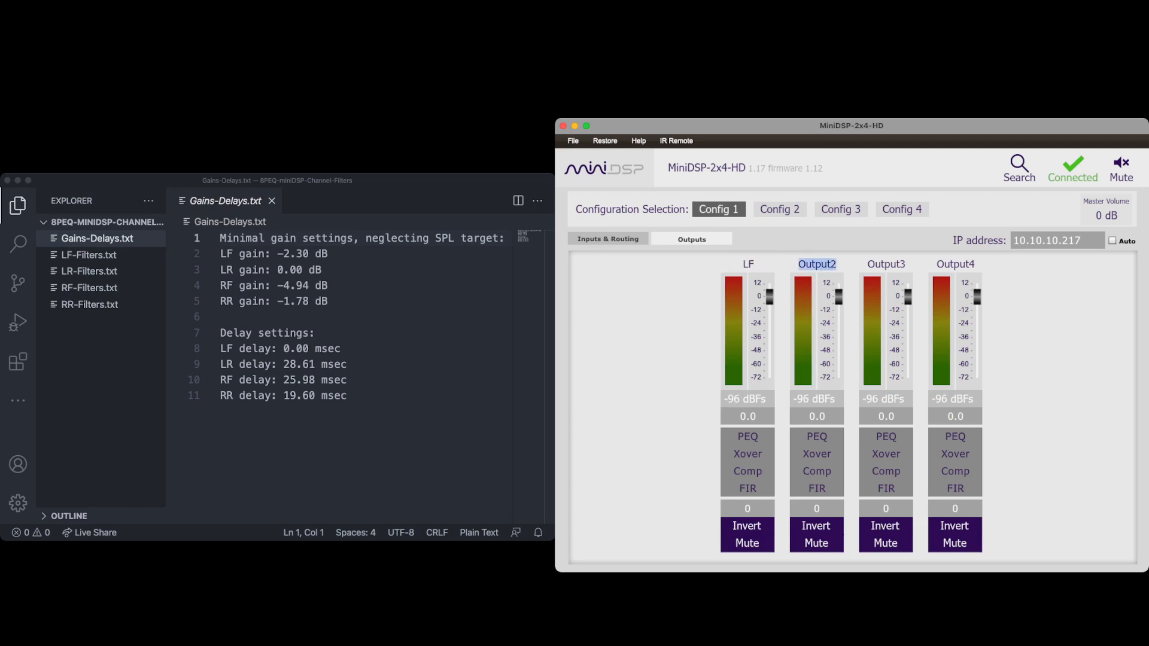
pyautogui.write('RF')
pyautogui.doubleClick(884, 264)
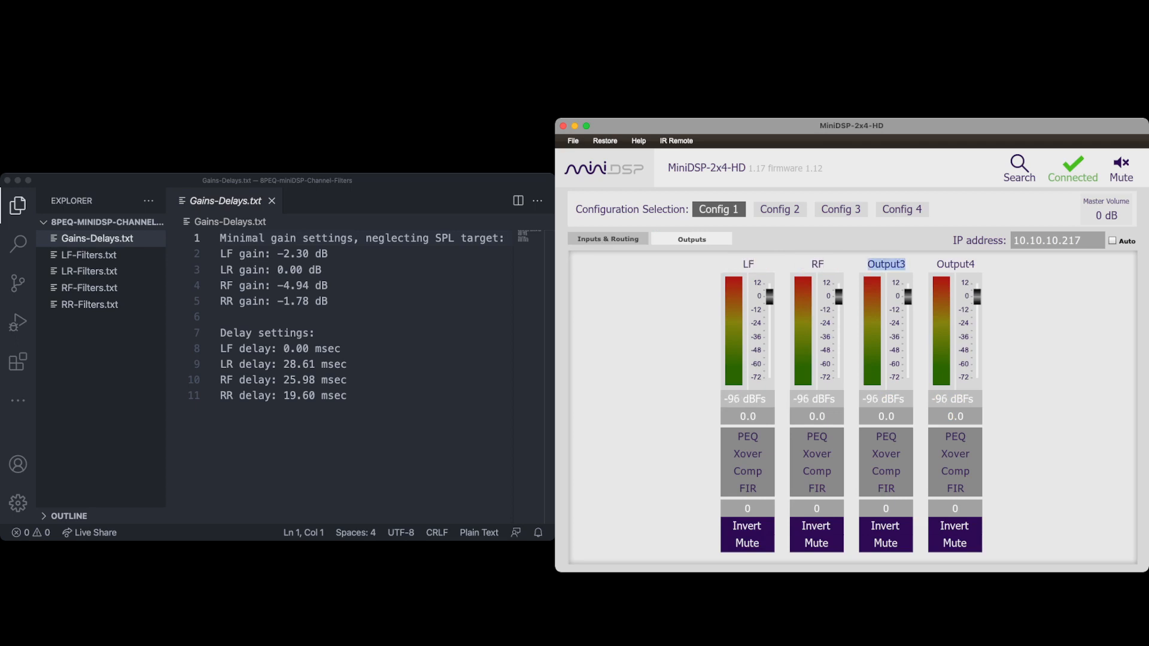
pyautogui.write('LR')
pyautogui.press('Tab')
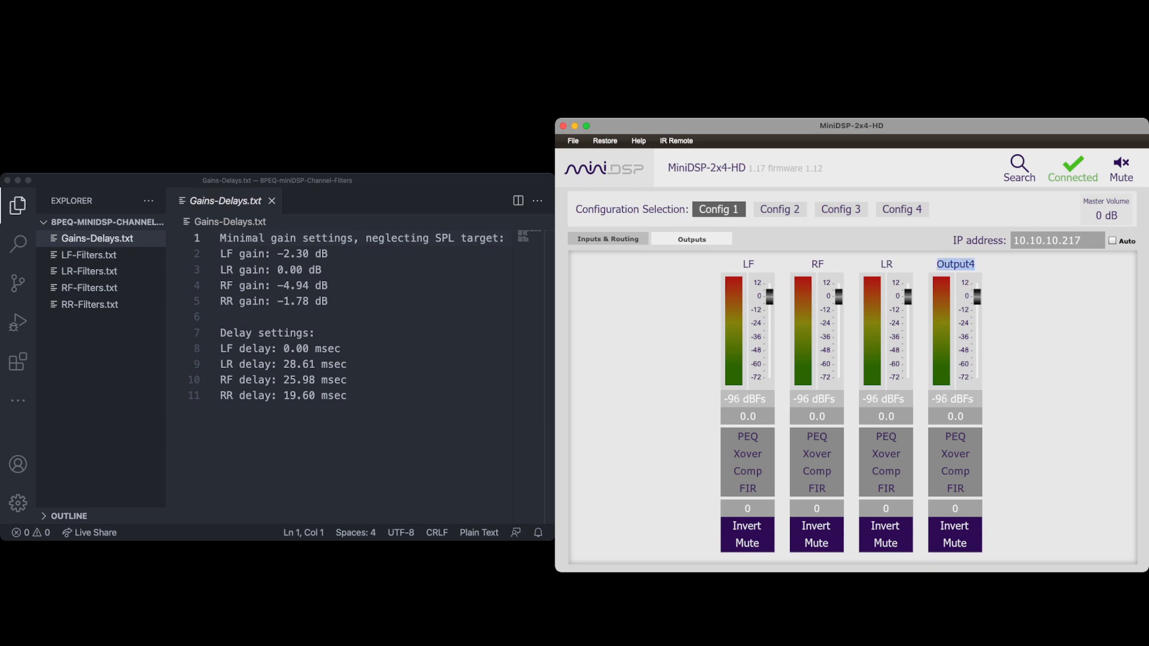
pyautogui.write('RR')
# Review the renamed routing, then set the LF output gain to -2.3 dB.
pyautogui.click(607, 239)
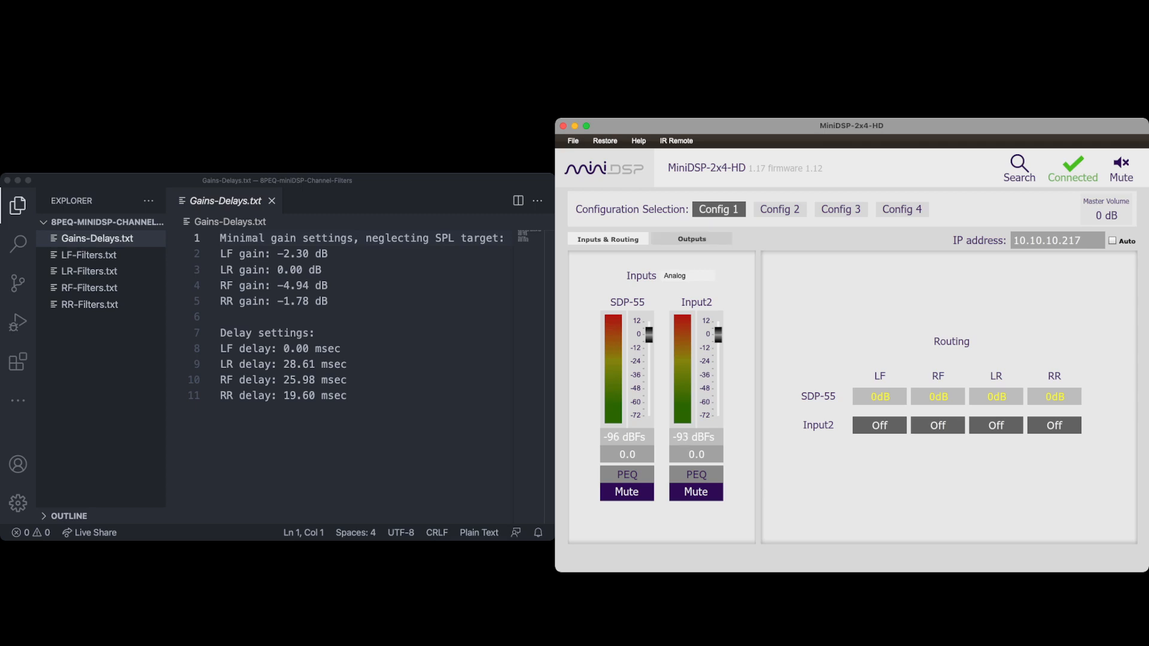
pyautogui.click(692, 239)
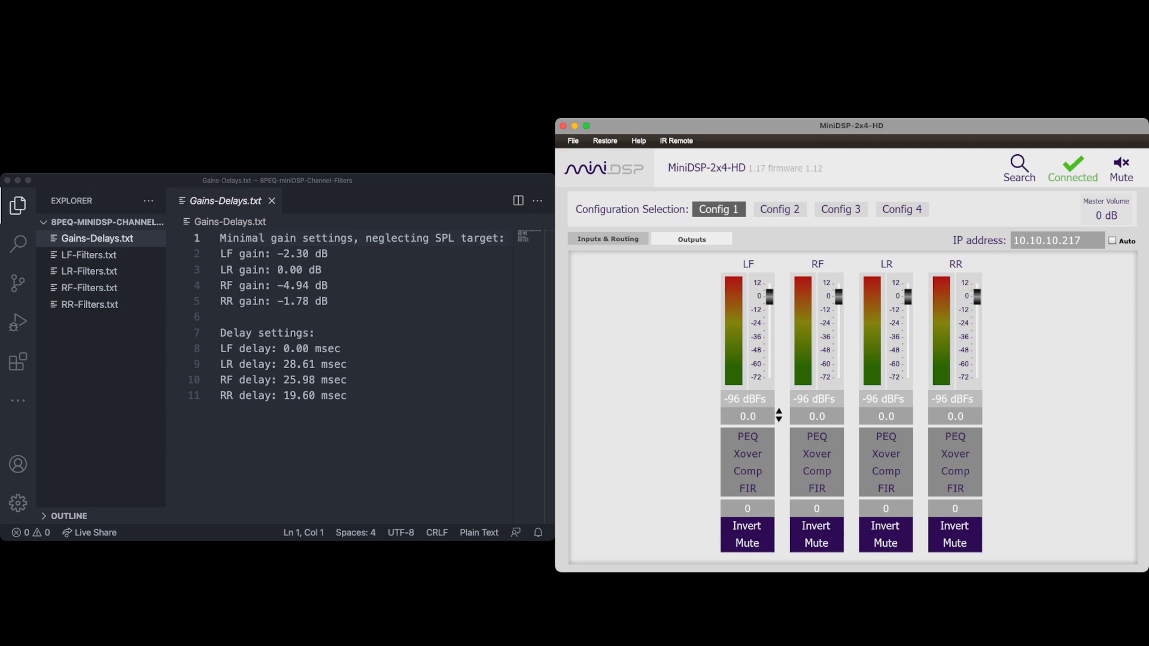
pyautogui.click(778, 415)
pyautogui.write('-2.3')
pyautogui.press('Tab')
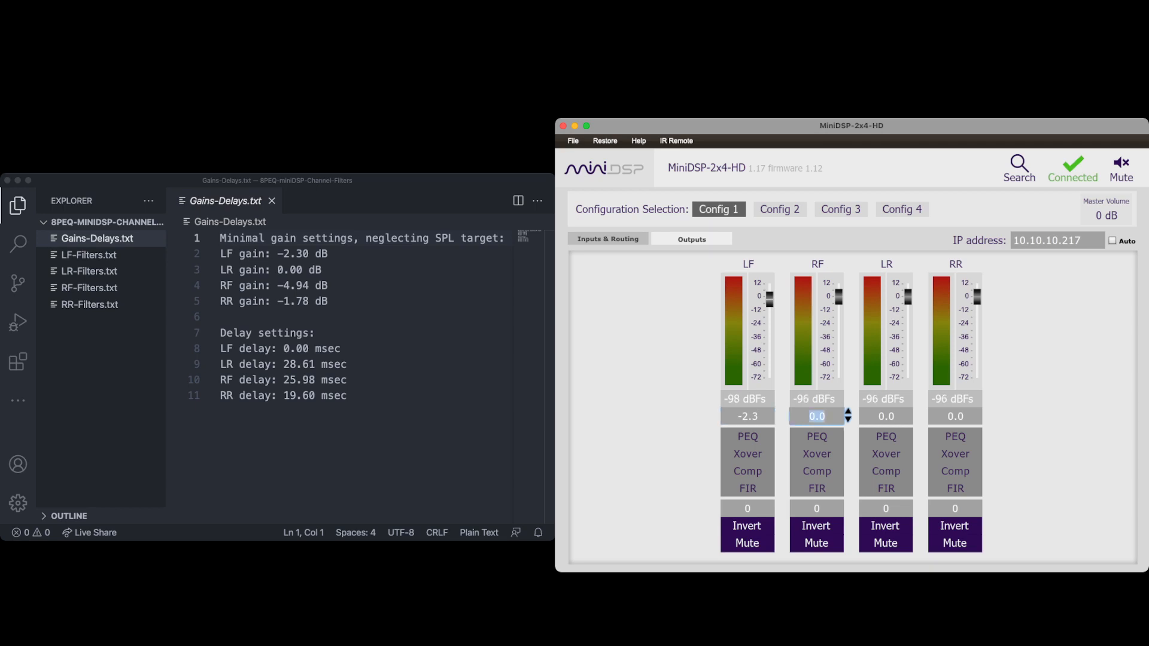
pyautogui.press('Tab')
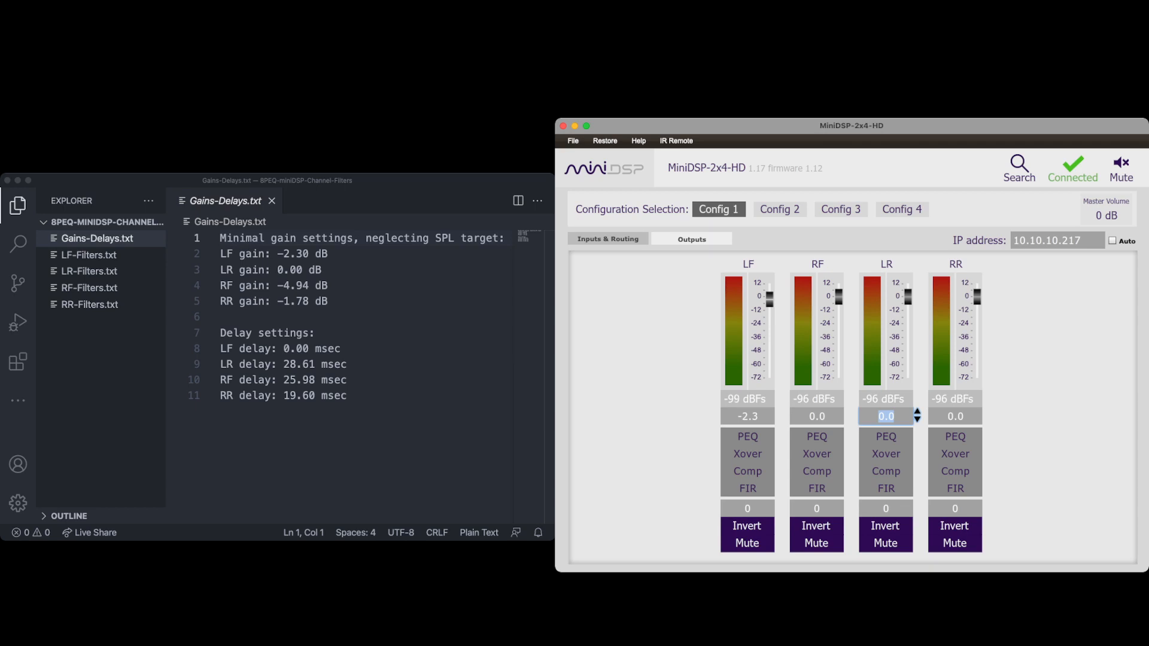
# Set the RF output gain to -4.94 dB and the RR output gain to -1.78 dB.
pyautogui.doubleClick(816, 416)
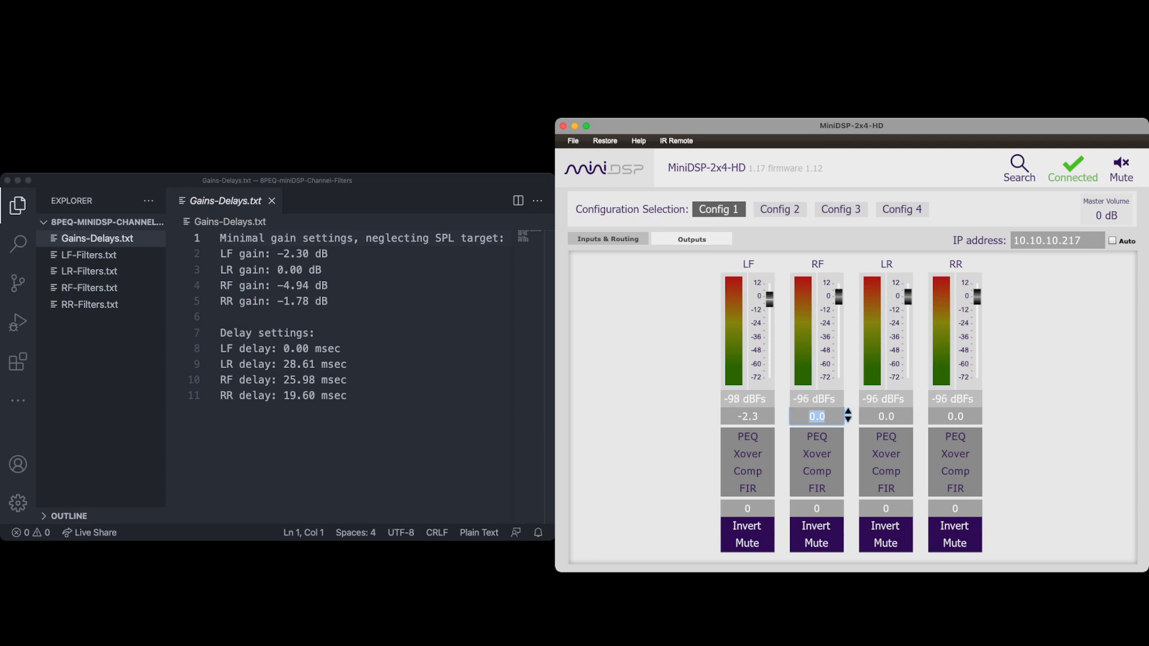
pyautogui.write('-4.94')
pyautogui.press('Tab')
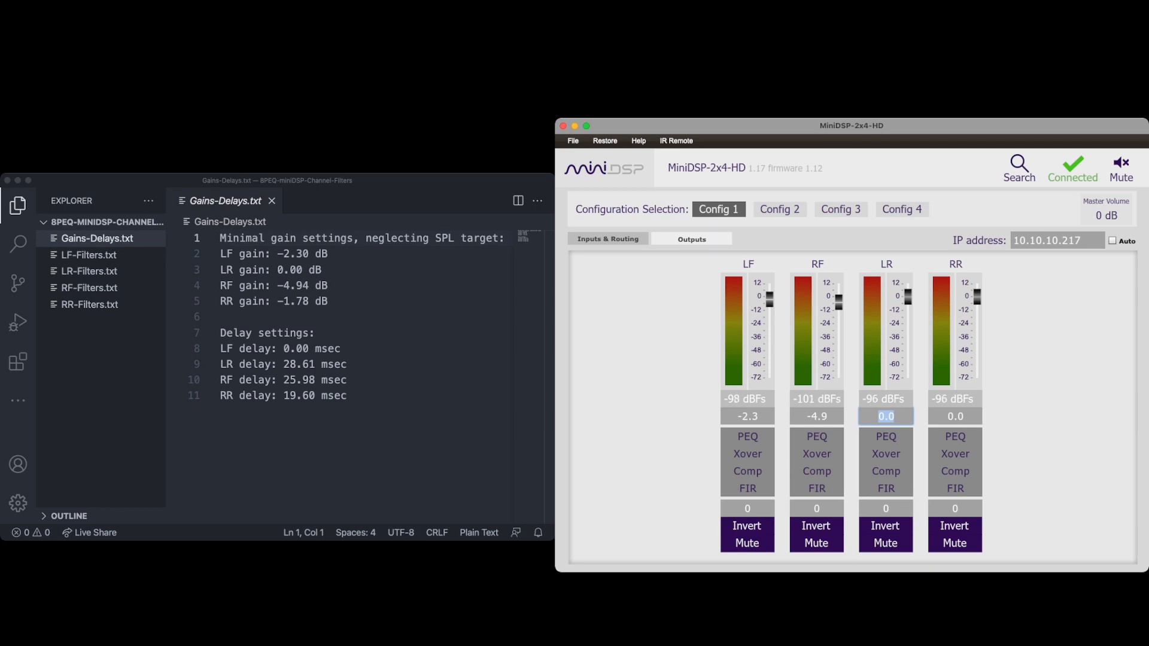
pyautogui.click(986, 416)
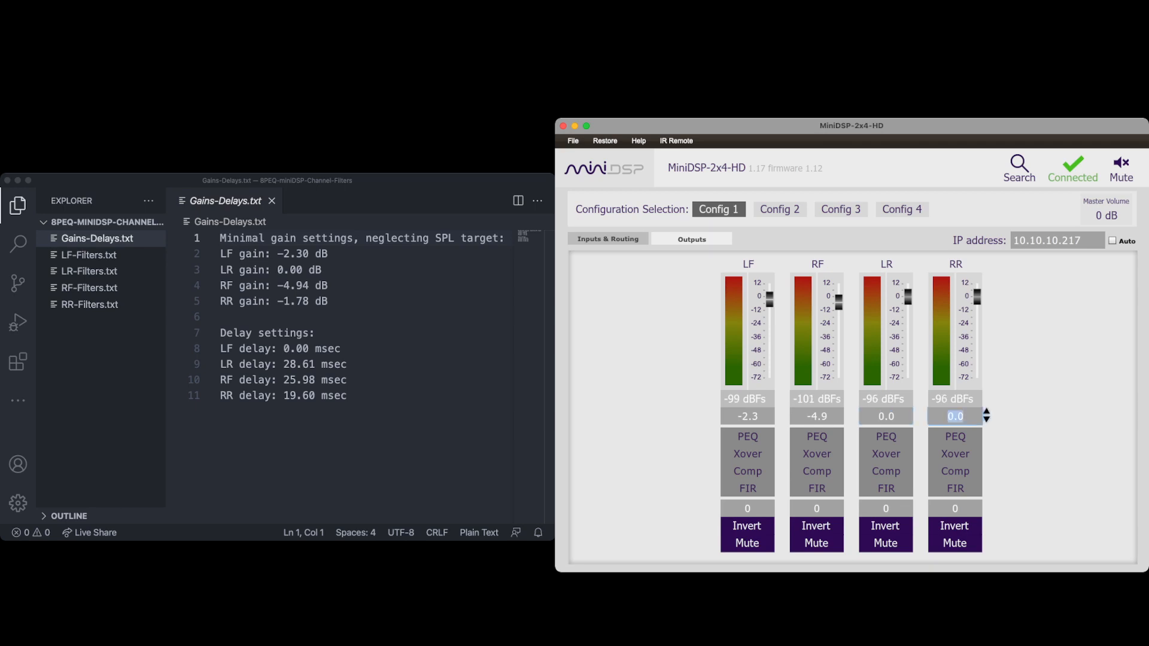
pyautogui.write('-1.78')
pyautogui.press('Tab')
# Set the output delays to 28.61 ms for LR, 25.98 ms for RF and 19.6 ms for RR.
pyautogui.click(778, 508)
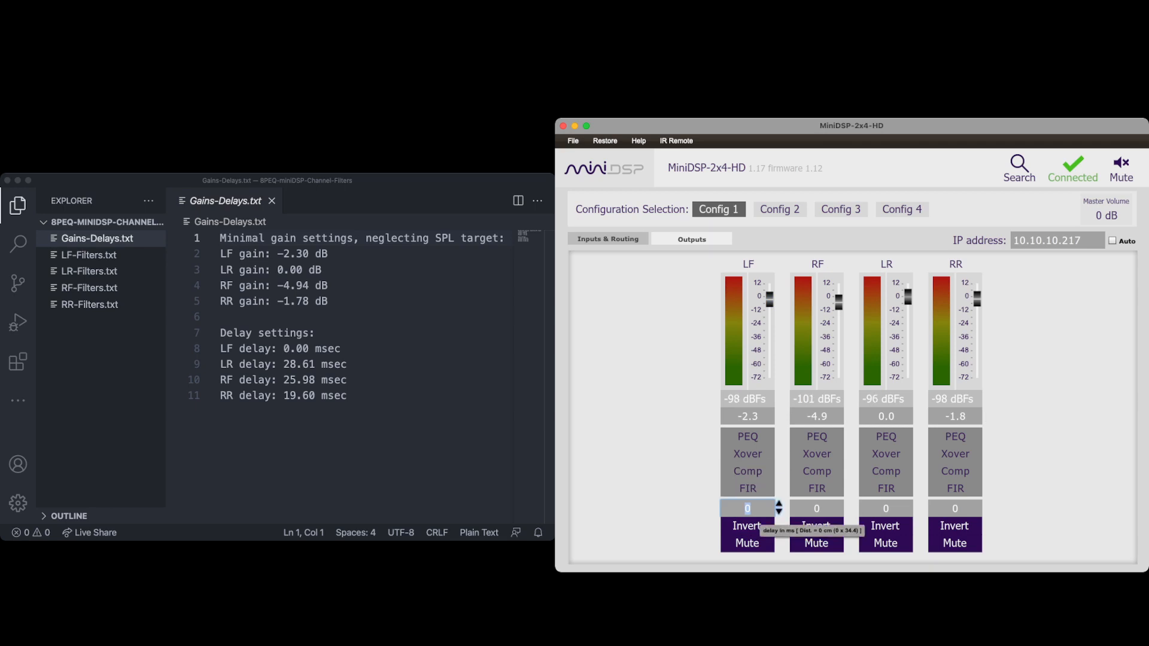
pyautogui.doubleClick(885, 509)
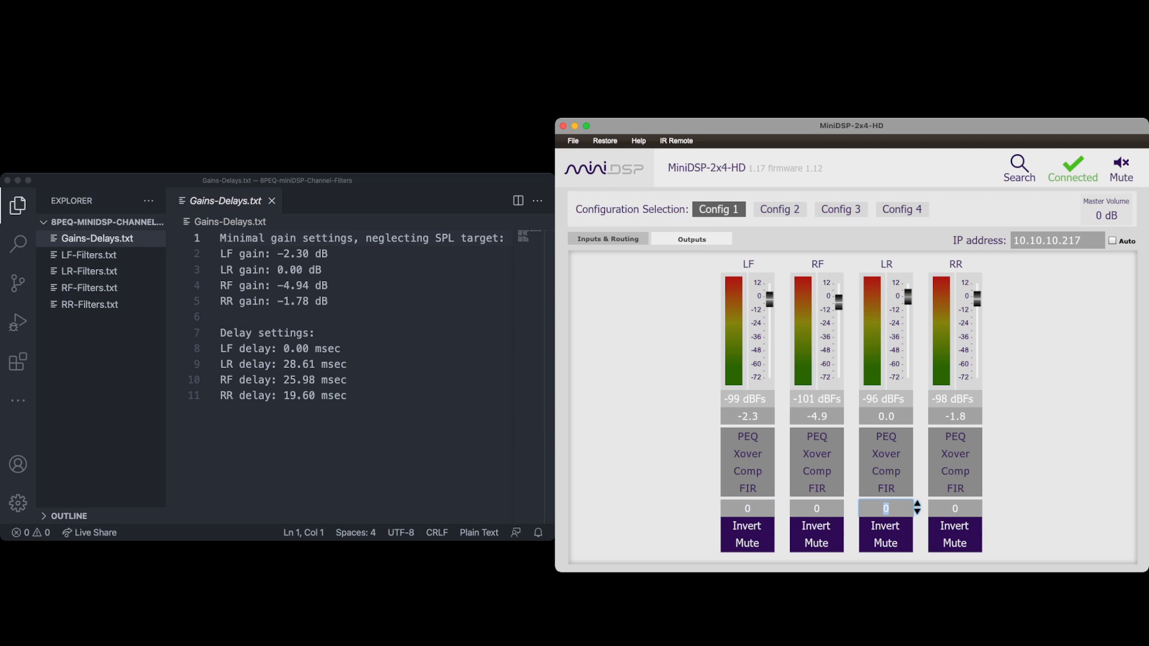
pyautogui.write('28.61')
pyautogui.doubleClick(816, 508)
pyautogui.write('25.98')
pyautogui.doubleClick(955, 509)
pyautogui.write('19.6')
pyautogui.press('Return')
# Open LF-Filters.txt in the editor to review its biquad coefficients.
pyautogui.click(89, 254)
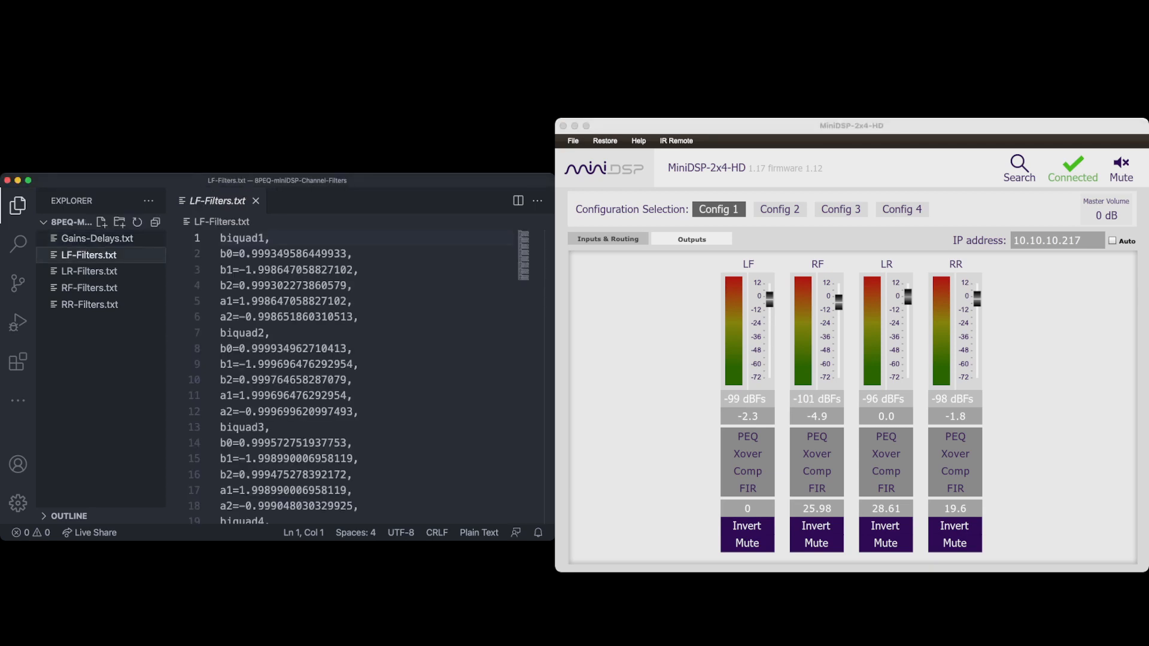
pyautogui.scroll(-12, 359, 371)
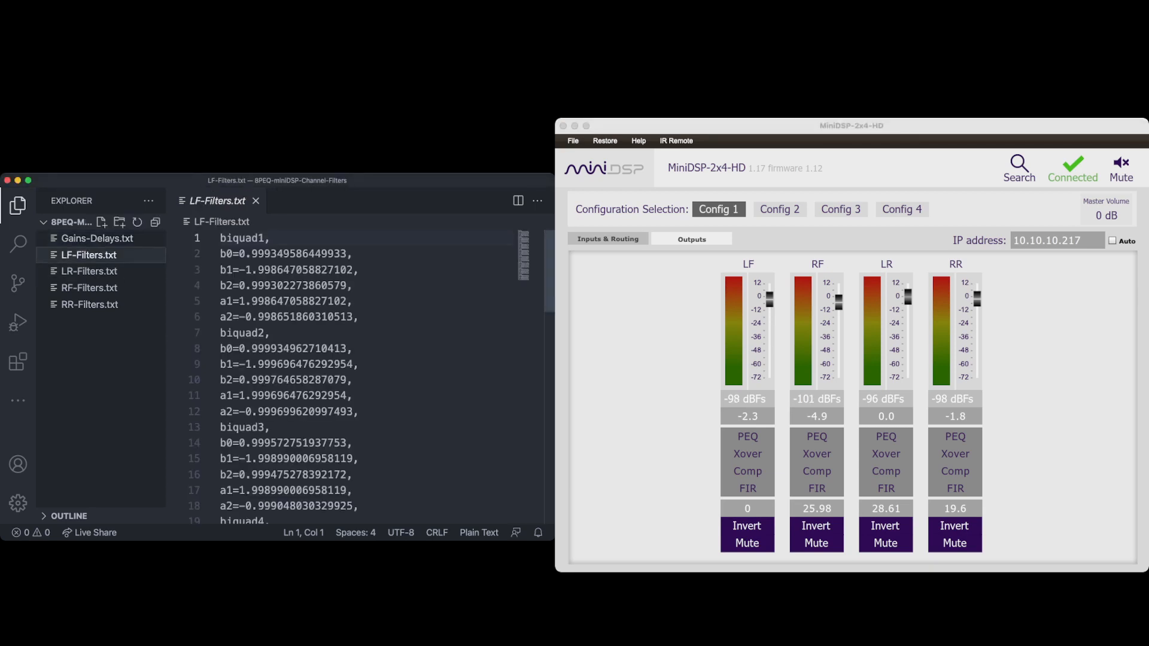
pyautogui.scroll(12, 359, 371)
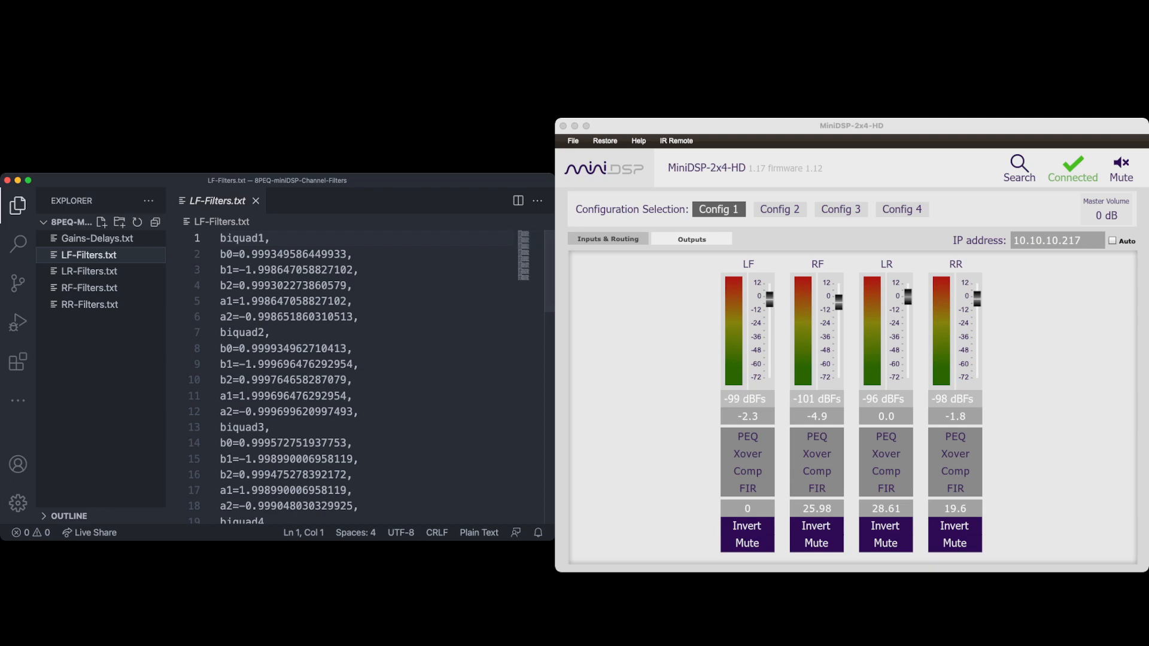
# Import LF-Filters.txt into the LF output's parametric EQ in advanced mode, then close the equalizer.
pyautogui.click(748, 437)
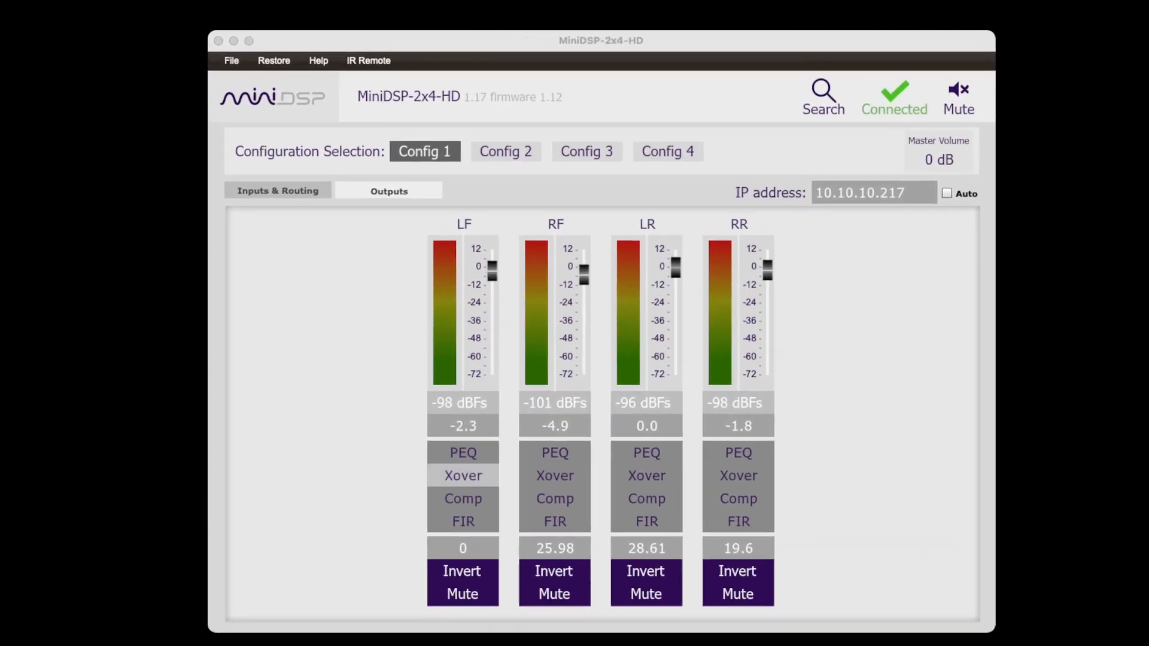
pyautogui.click(463, 475)
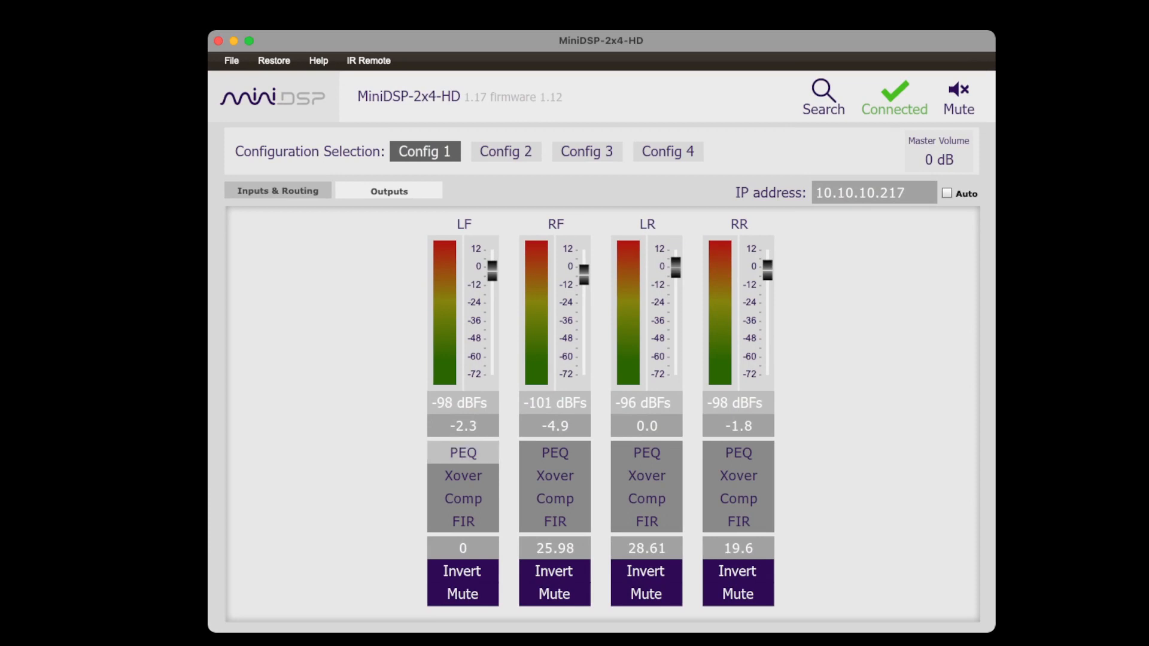
pyautogui.click(463, 453)
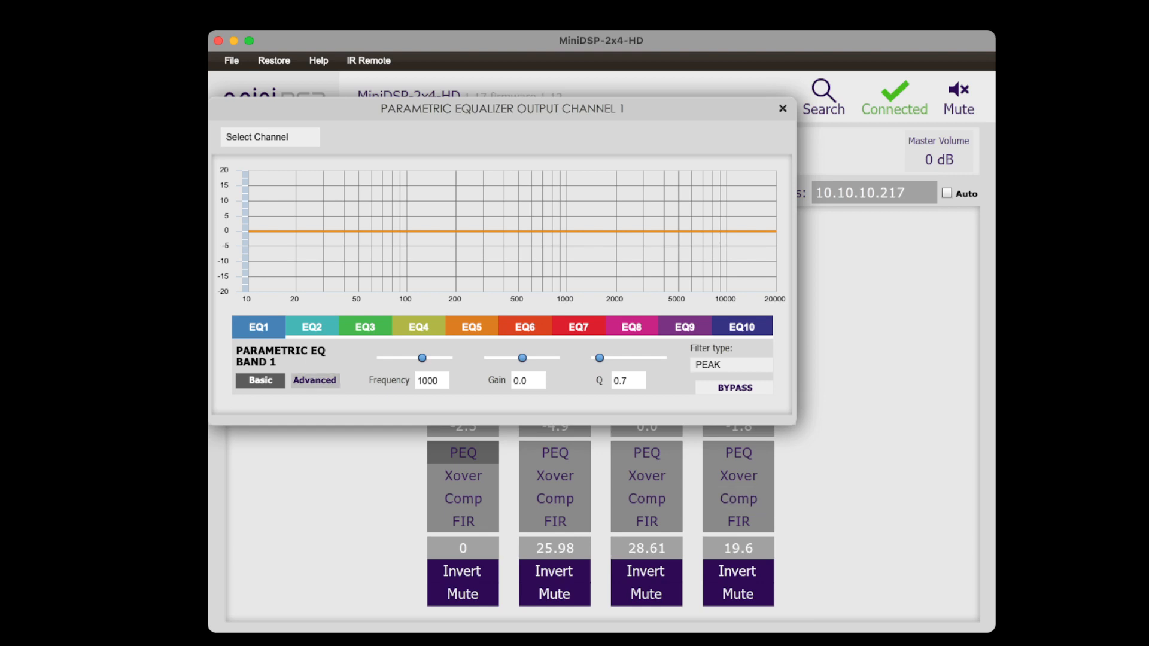
pyautogui.click(314, 380)
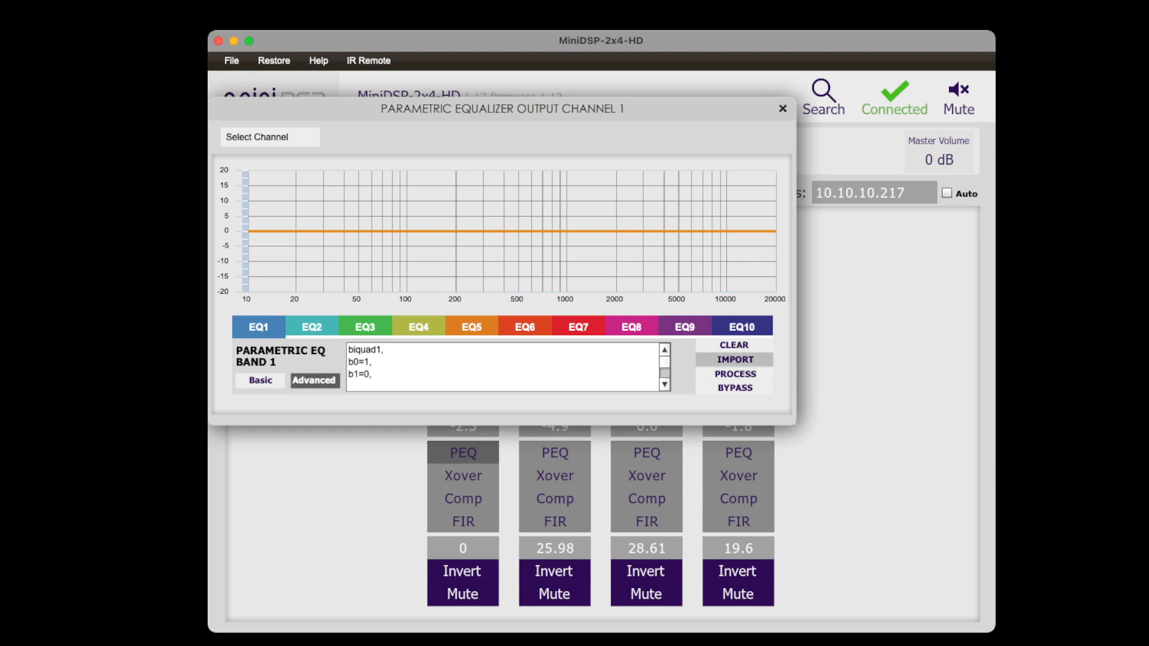
pyautogui.click(734, 360)
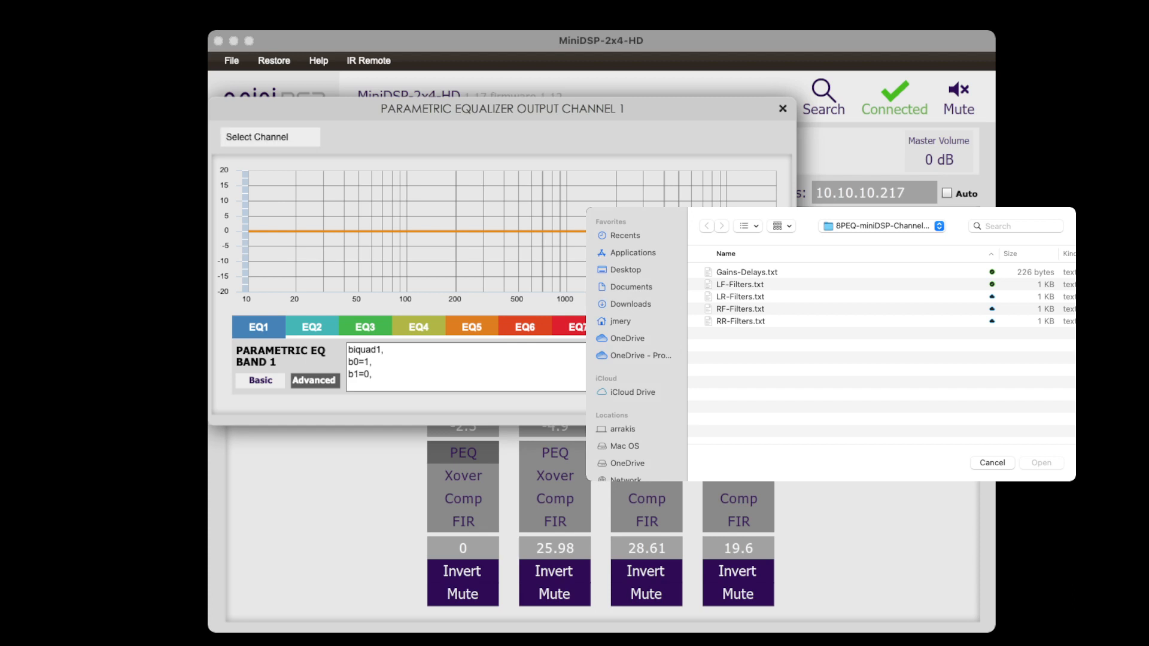
pyautogui.click(740, 284)
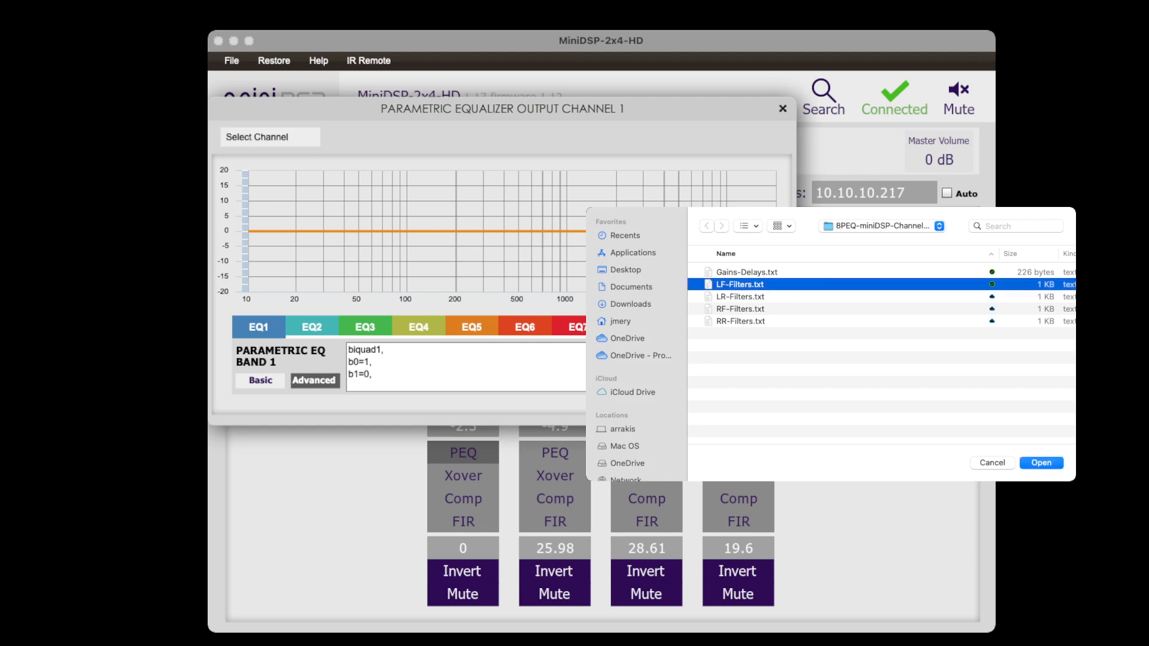
pyautogui.press('Return')
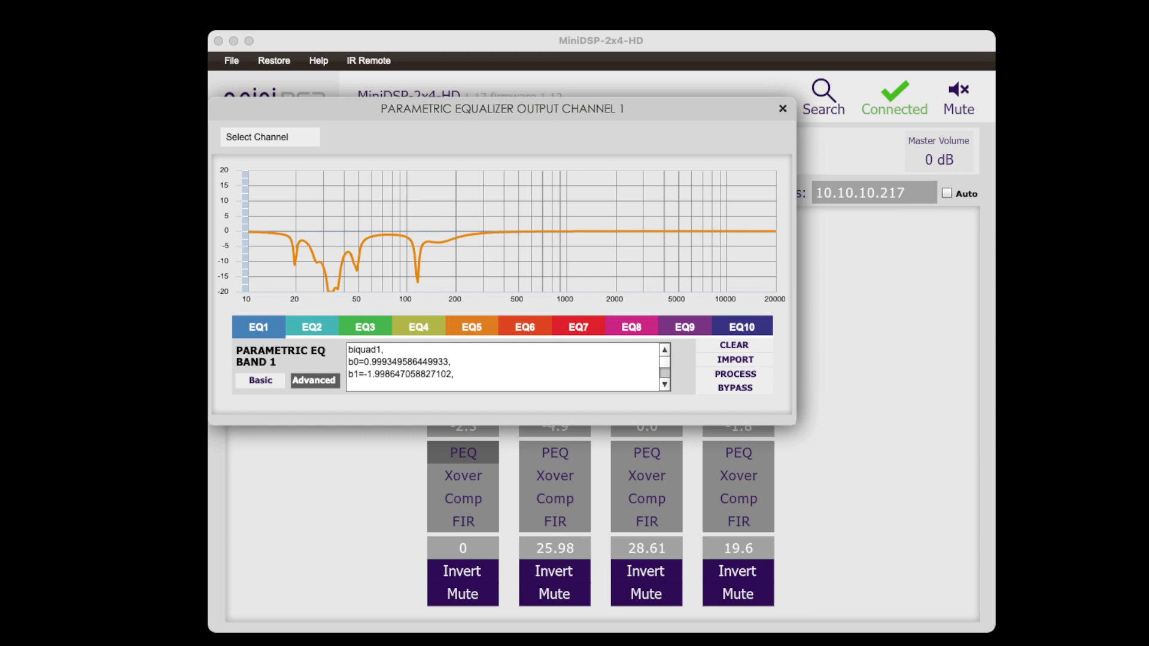
pyautogui.moveTo(295, 256)
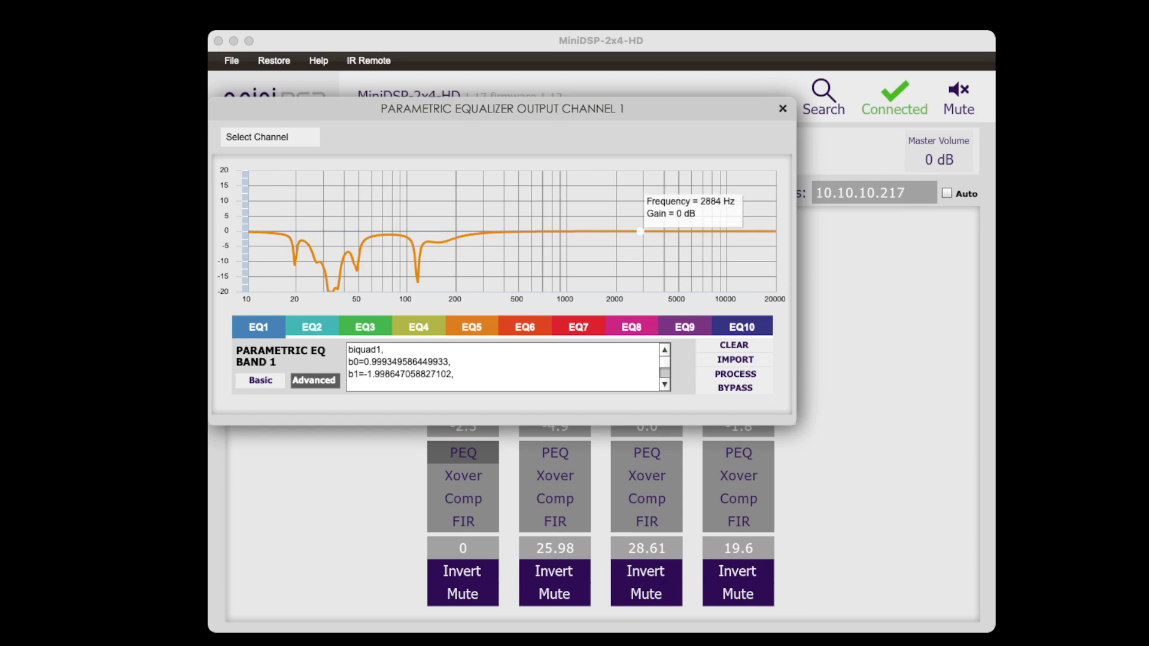
pyautogui.moveTo(643, 232)
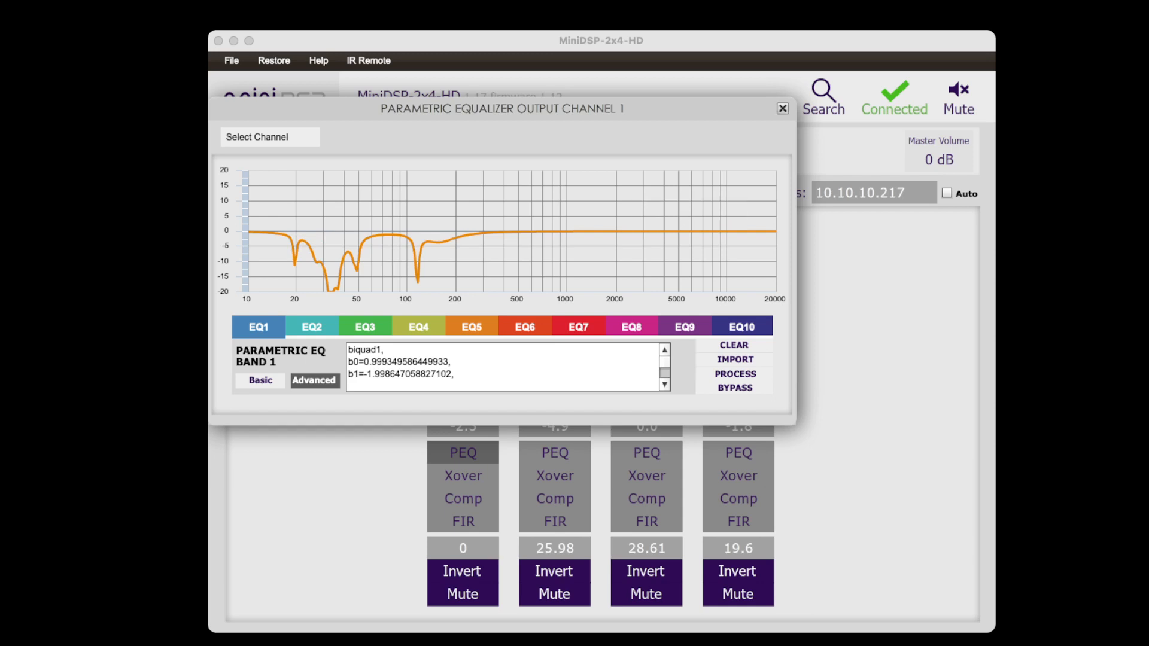
pyautogui.click(782, 108)
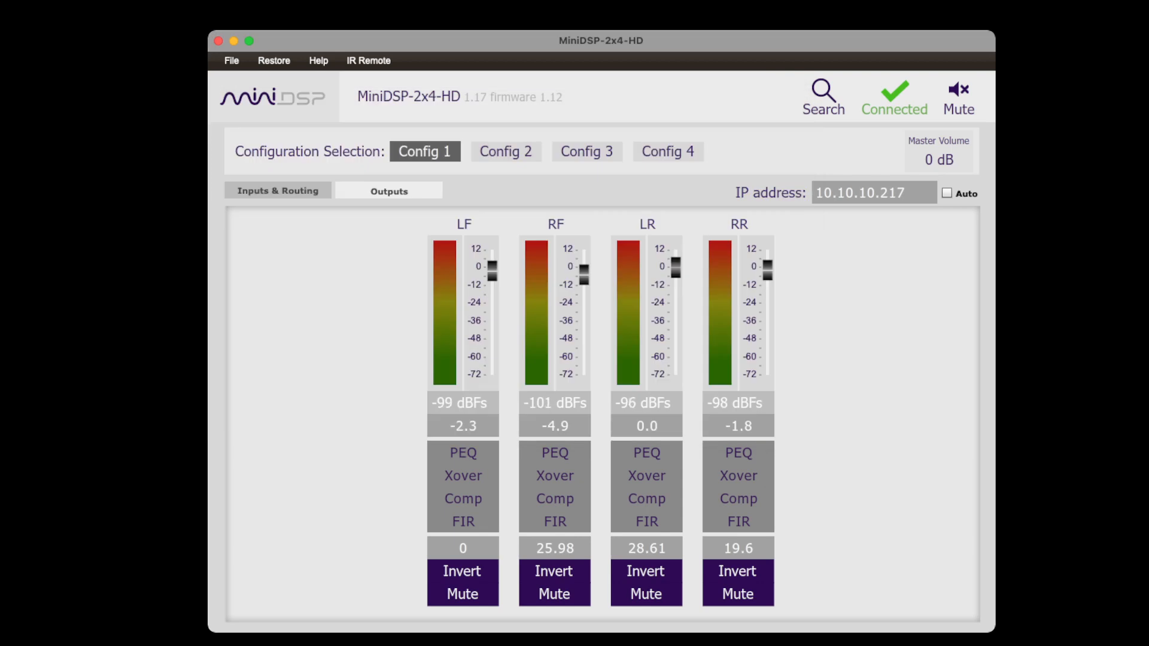
# Import RF-Filters.txt into the RF output's parametric EQ in advanced mode, then close the equalizer.
pyautogui.click(554, 453)
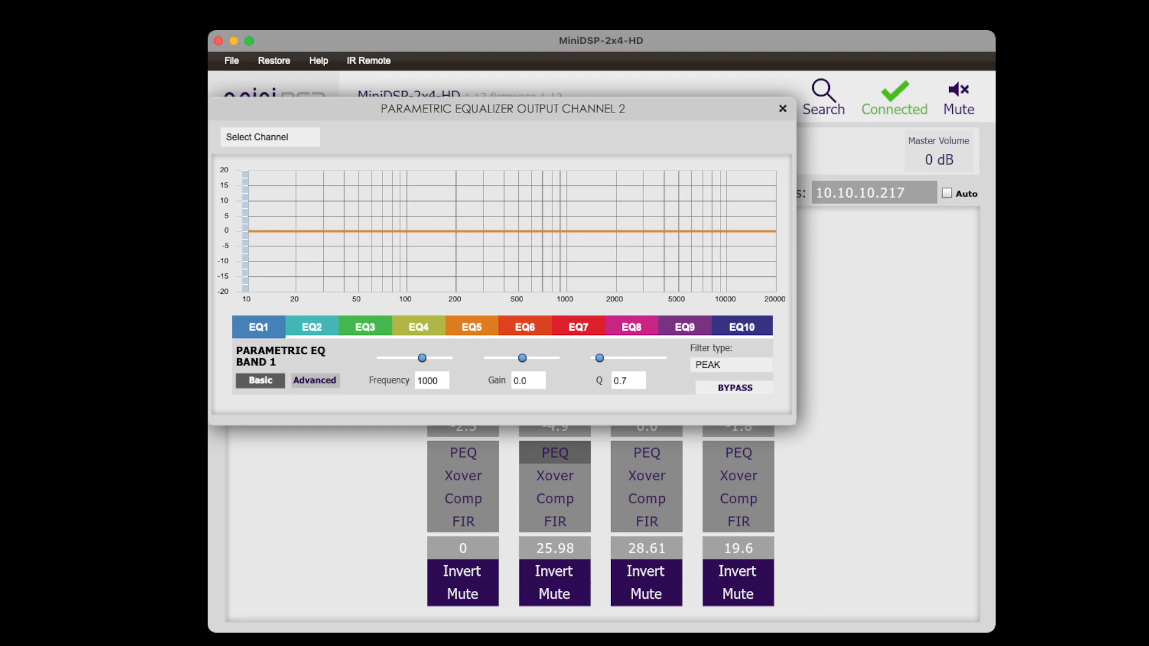
pyautogui.click(314, 380)
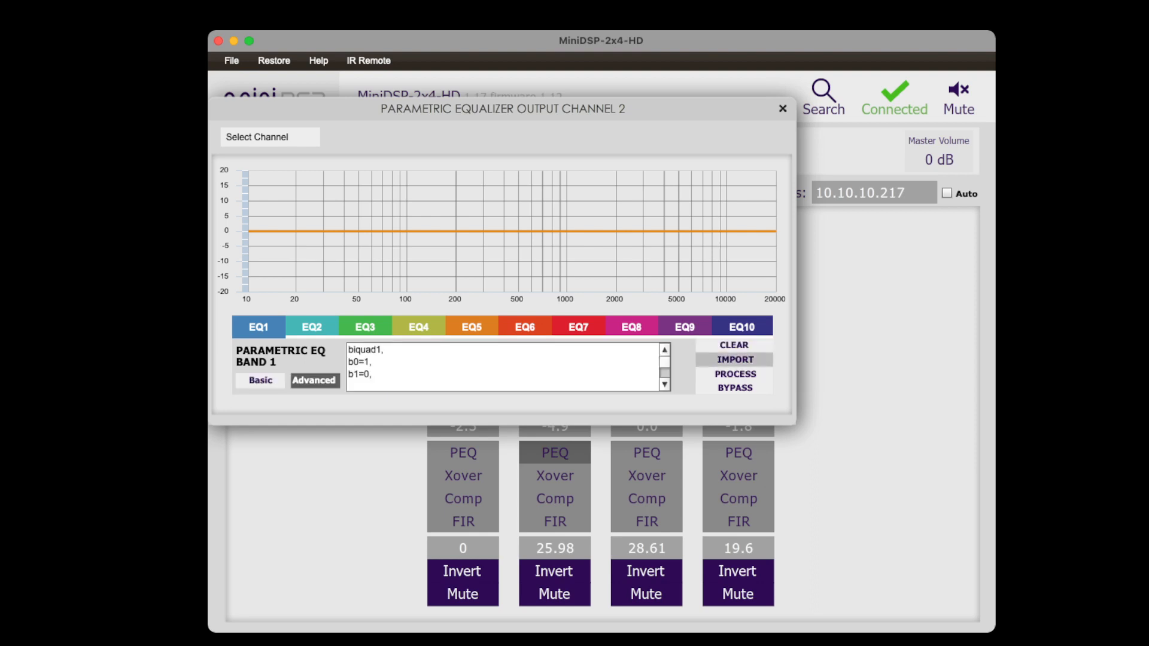
pyautogui.click(734, 359)
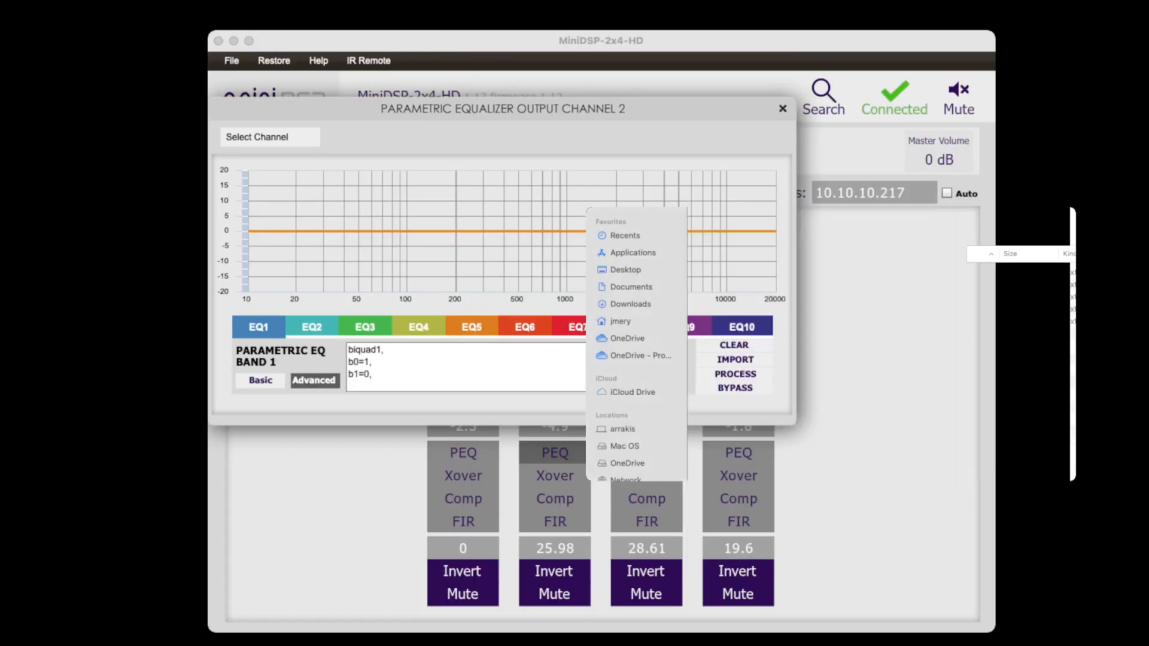
pyautogui.click(740, 309)
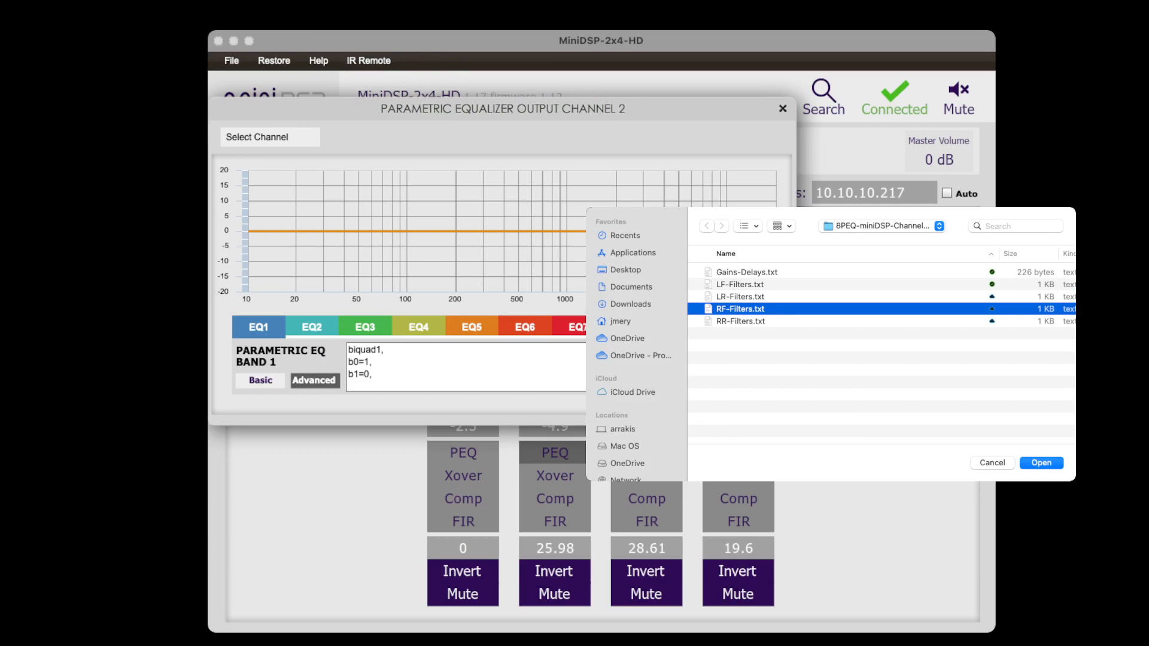
pyautogui.press('Return')
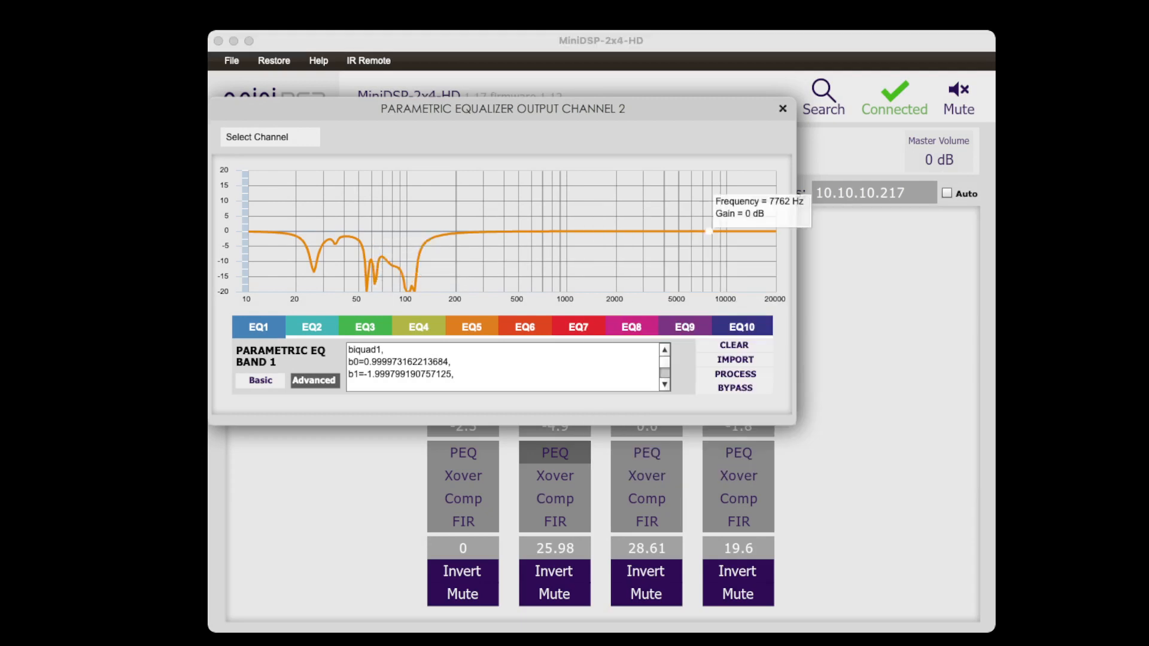
pyautogui.click(782, 108)
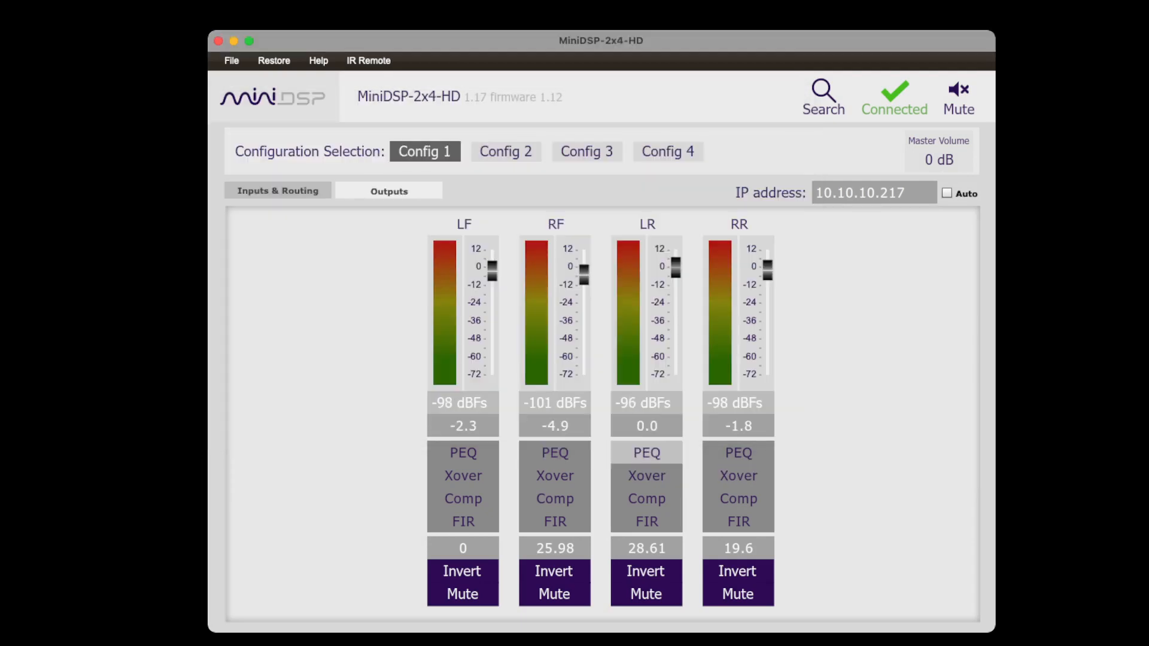
pyautogui.click(646, 453)
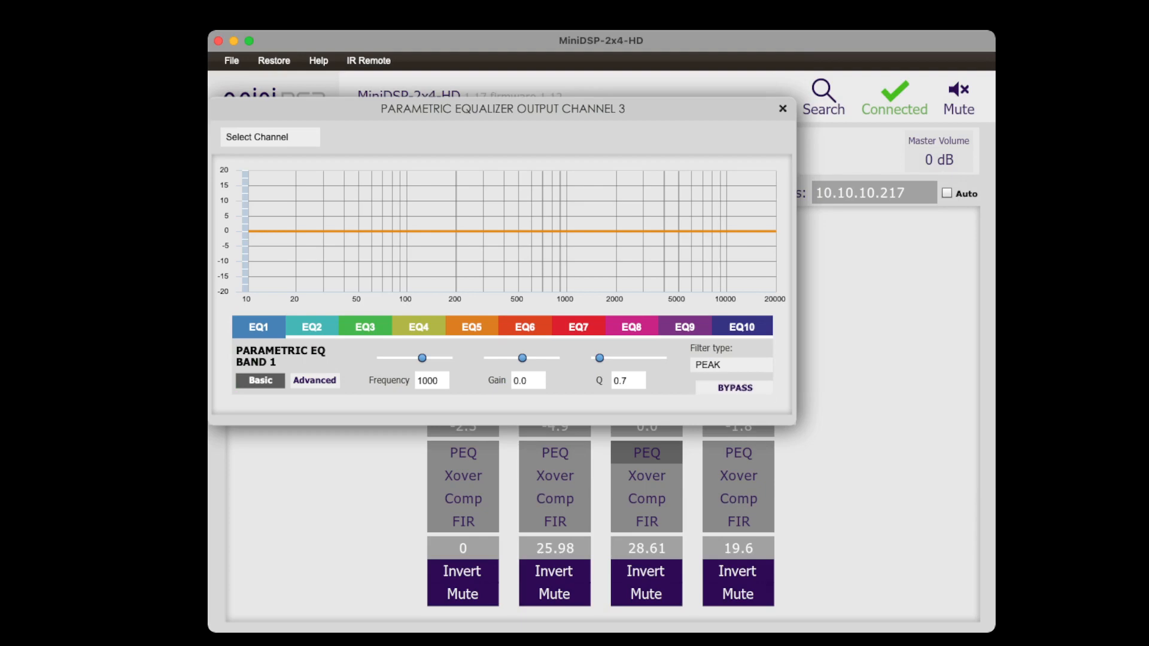
pyautogui.click(314, 381)
pyautogui.click(734, 359)
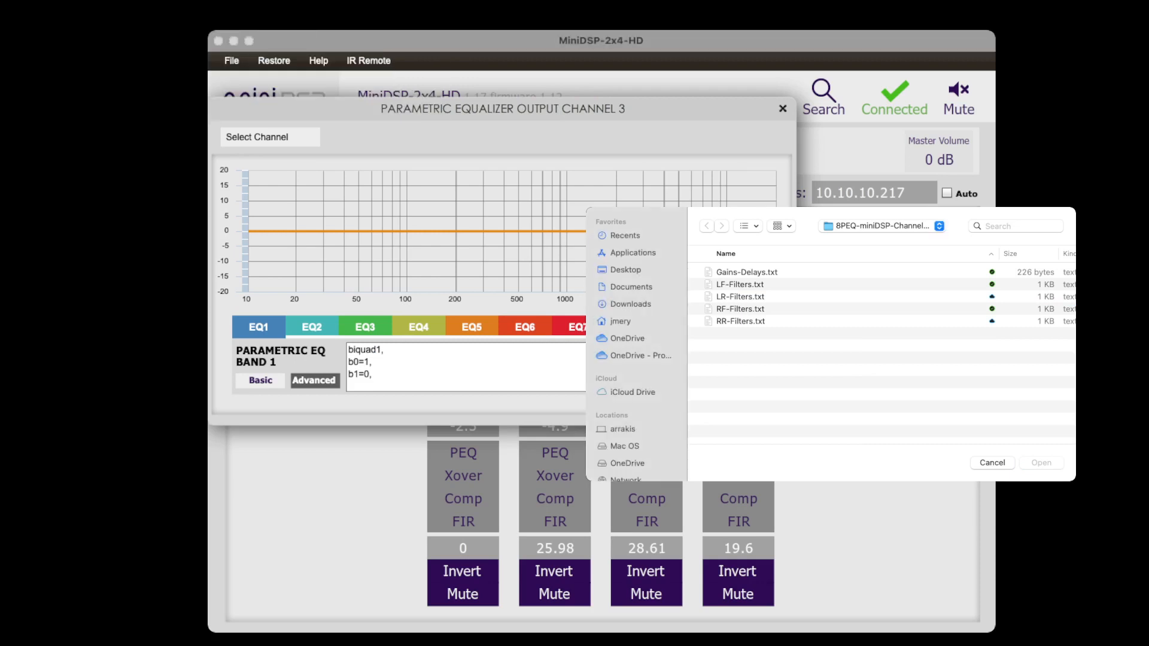
pyautogui.click(992, 463)
pyautogui.click(782, 109)
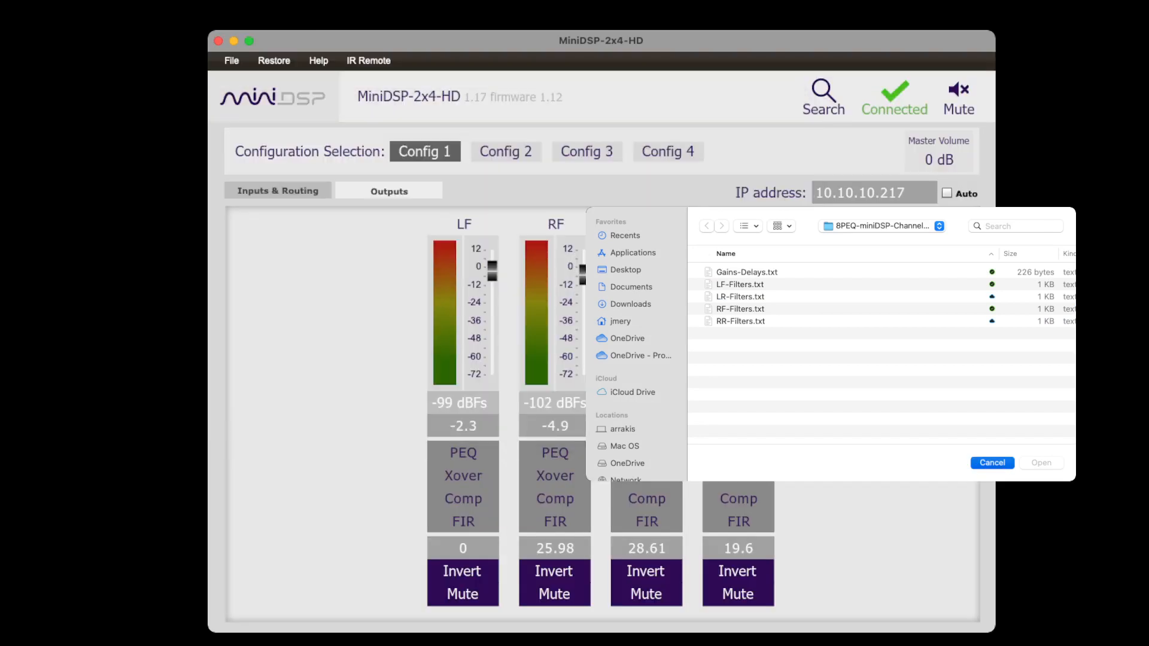
# Import LR-Filters.txt into the LR output's parametric EQ in advanced mode, then close the equalizer.
pyautogui.click(646, 453)
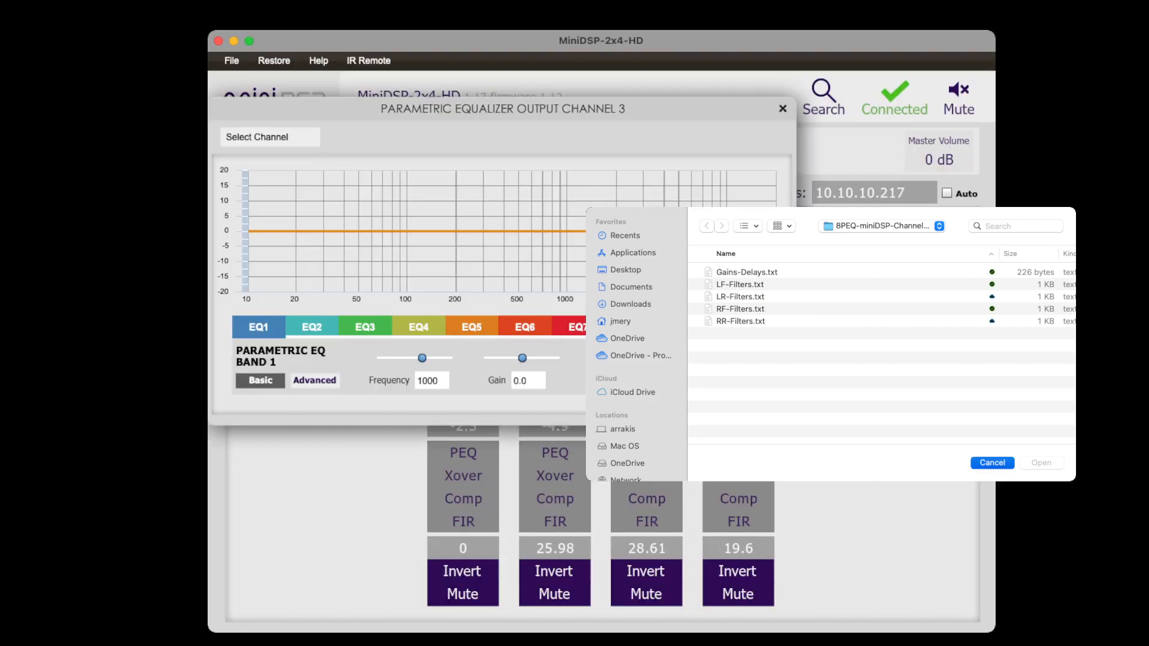
pyautogui.click(314, 381)
pyautogui.click(718, 380)
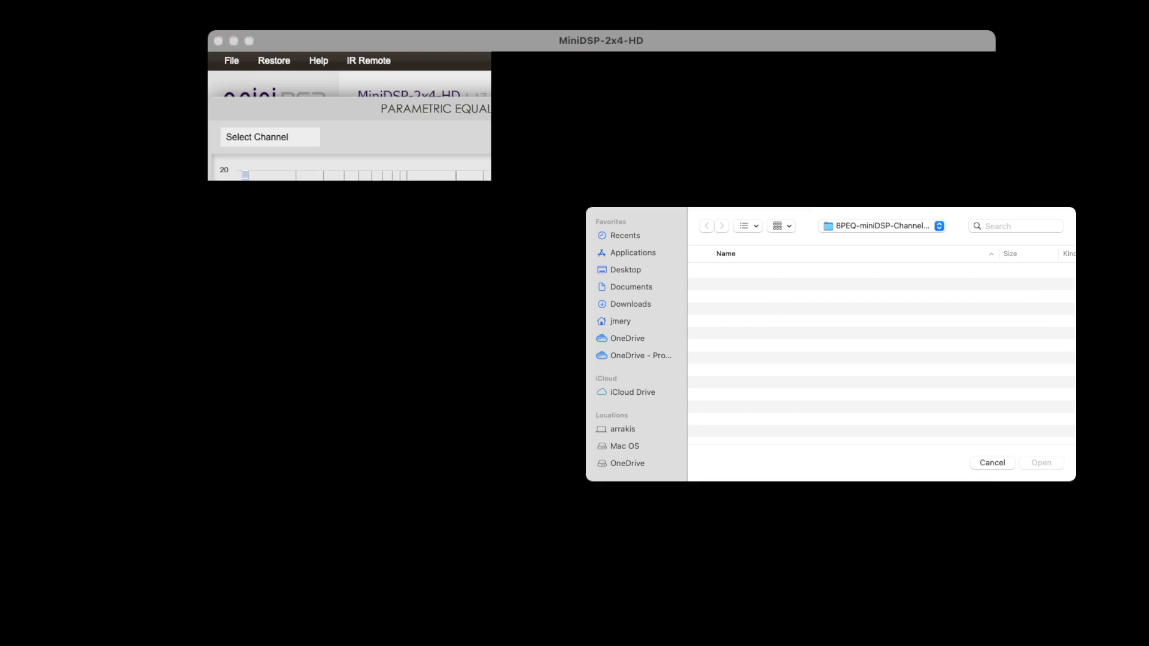
pyautogui.click(740, 296)
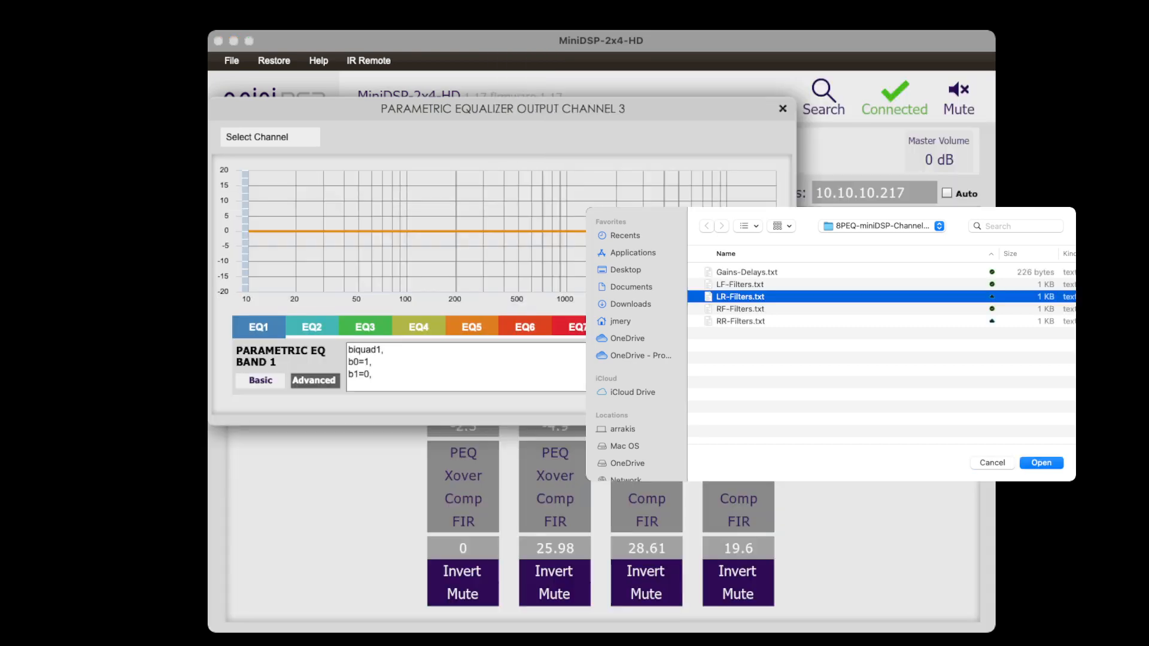
pyautogui.press('Return')
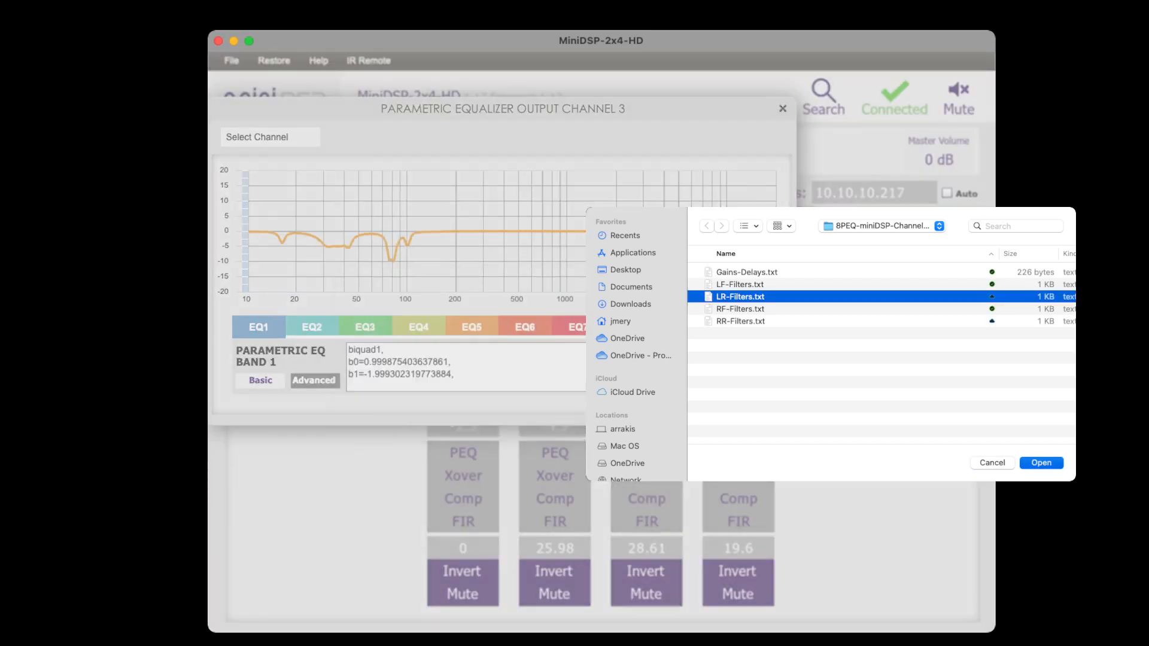
pyautogui.click(782, 108)
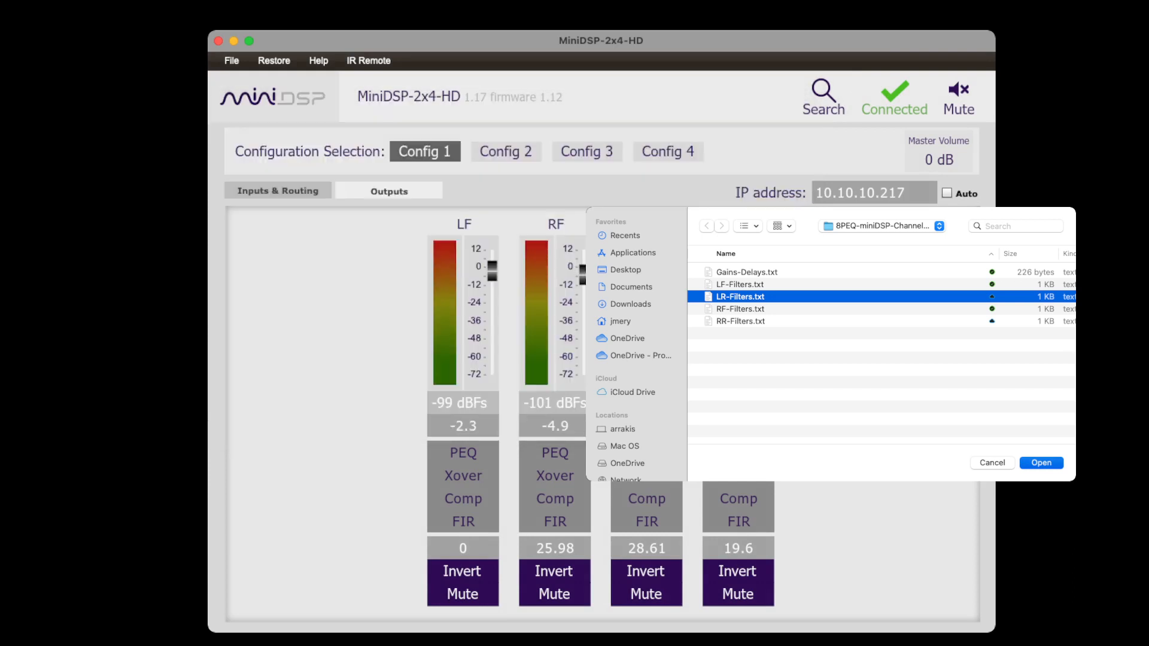
# Import RR-Filters.txt into the RR output's parametric EQ, then close the equalizer.
pyautogui.click(738, 453)
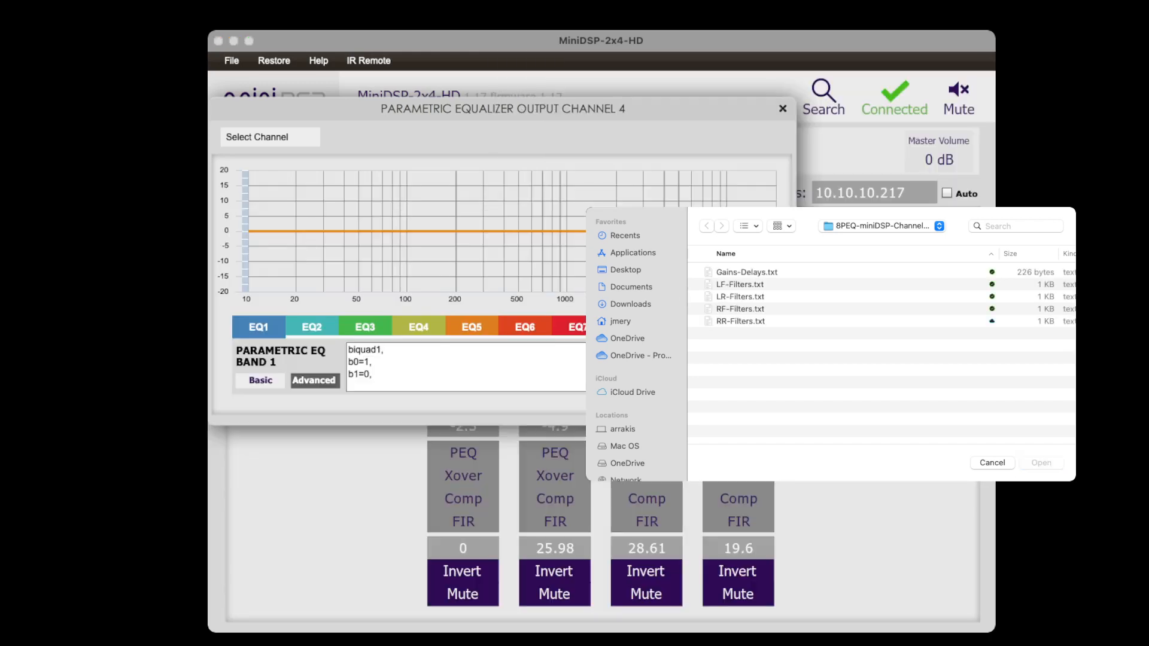
pyautogui.click(741, 321)
pyautogui.press('Return')
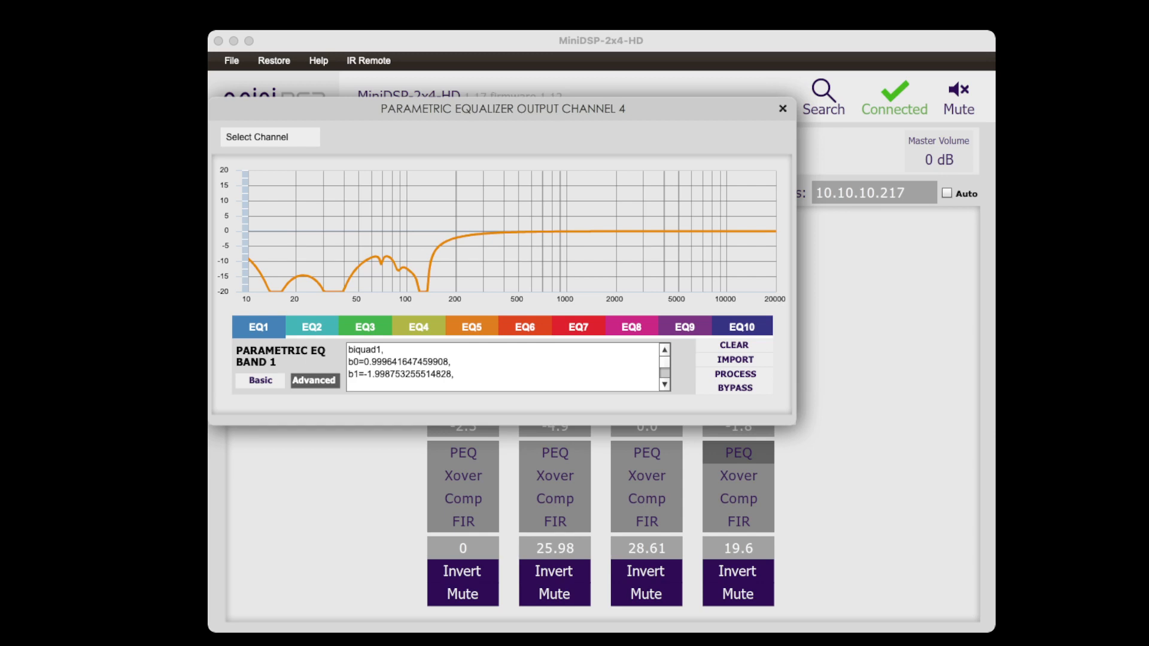
pyautogui.click(782, 108)
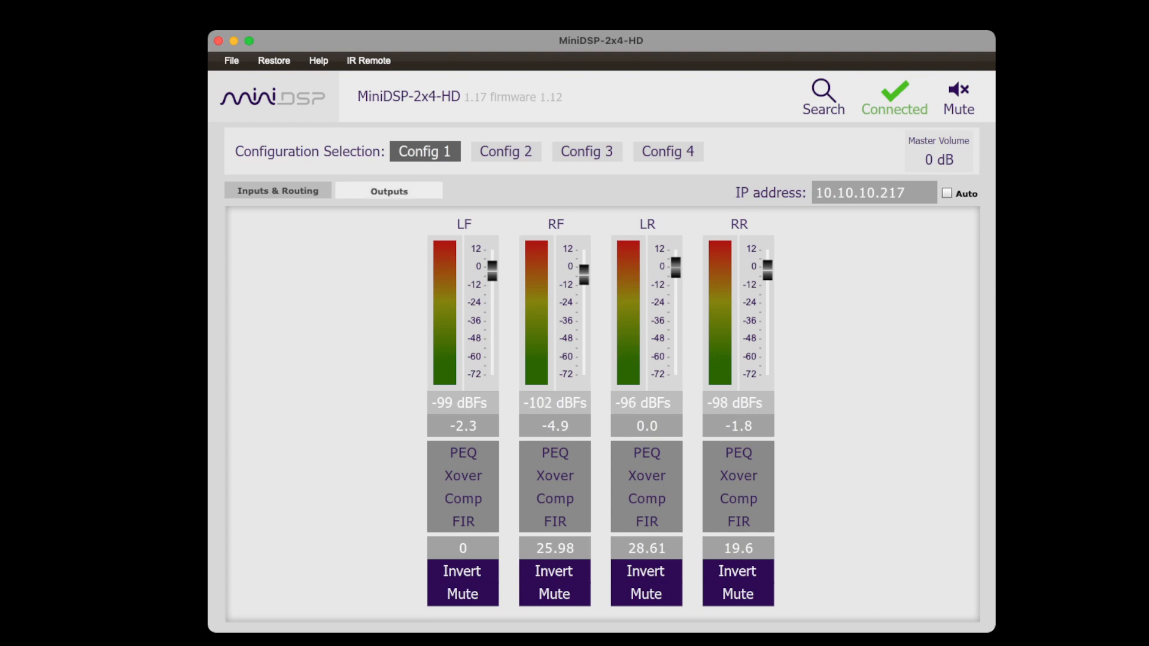
# Check the LF output gain and switch to the inputs and routing page.
pyautogui.click(496, 423)
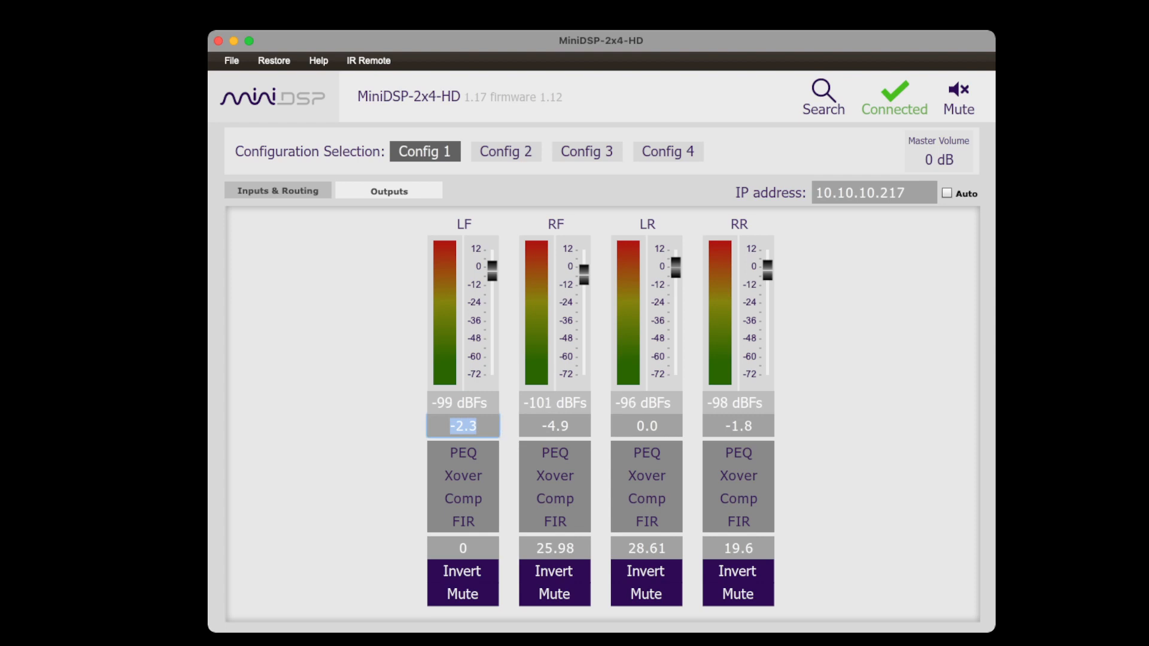
pyautogui.press('Return')
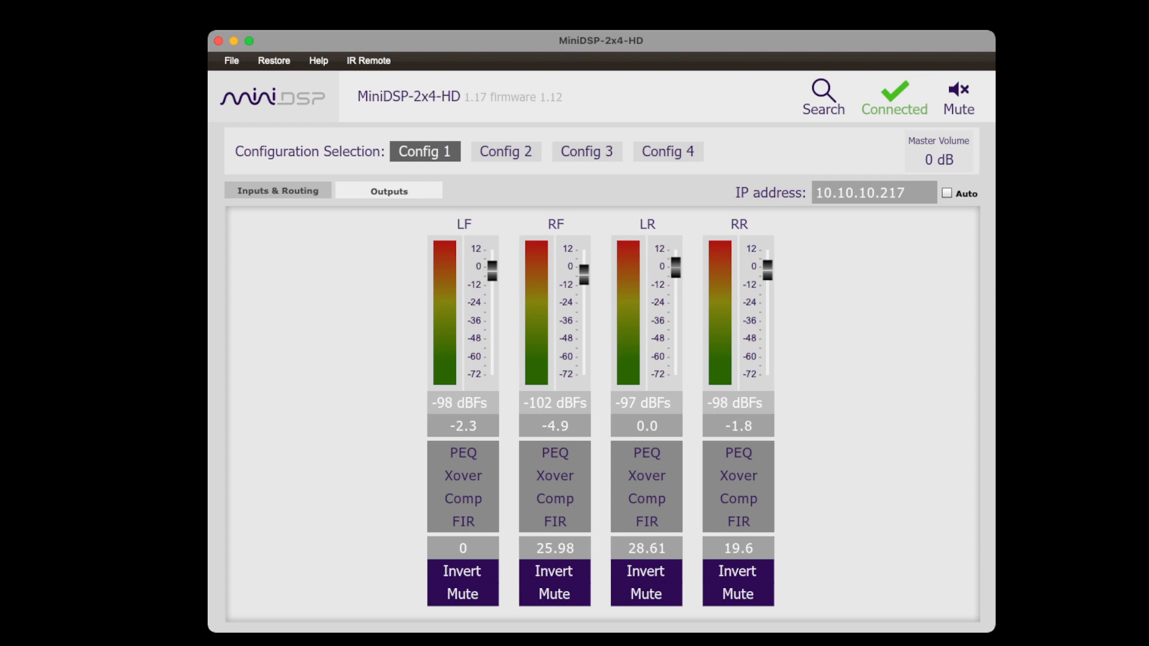
pyautogui.click(278, 191)
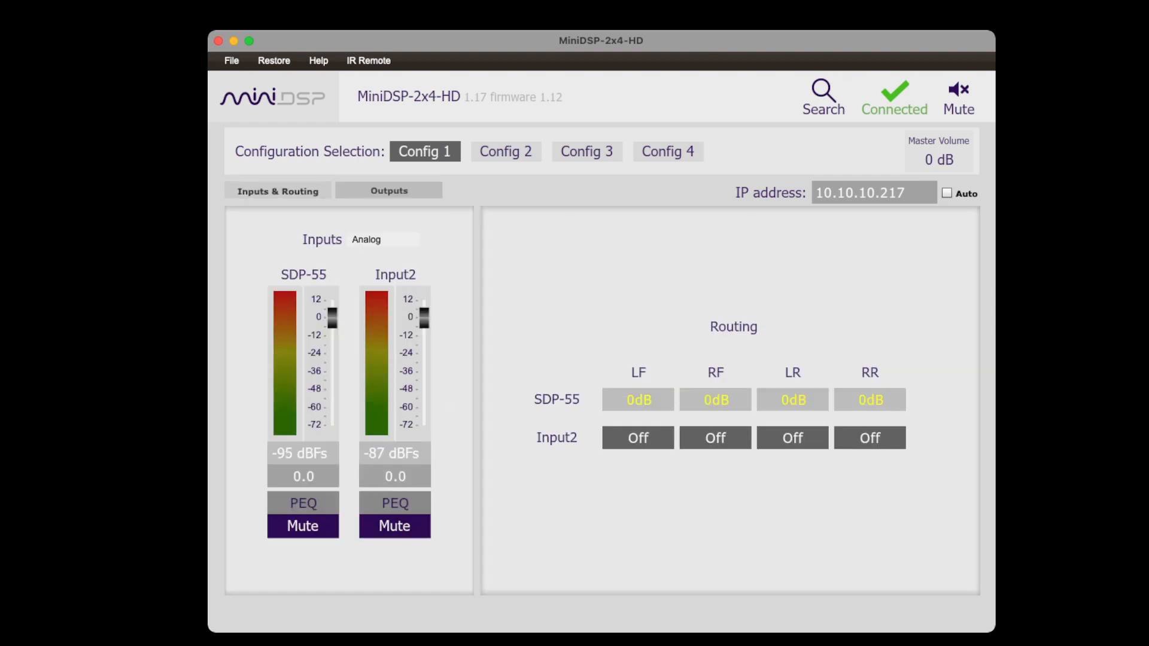